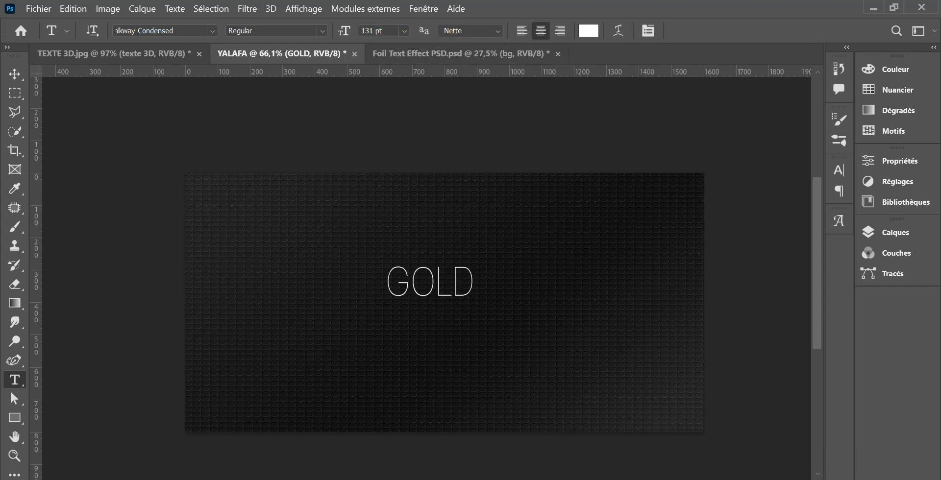
# - Set the GOLD text's font to Times New Roman in the Bold style
pyautogui.click(209, 32)
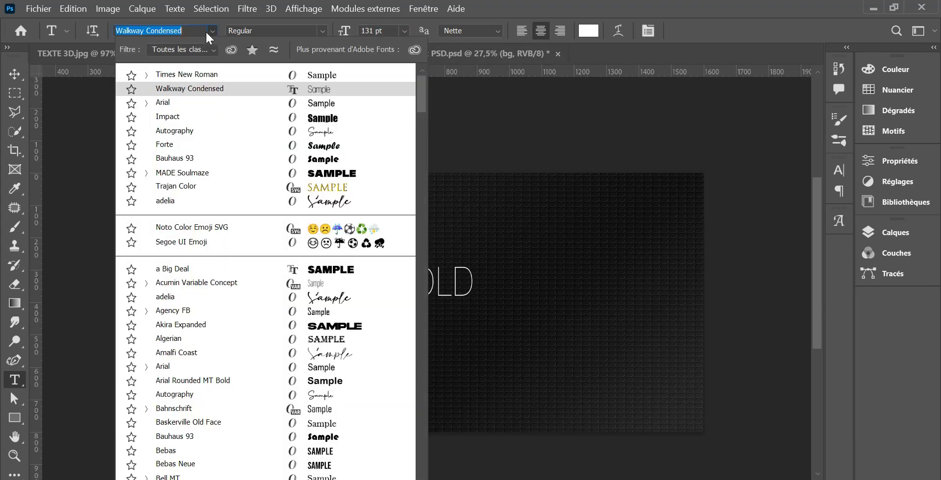
pyautogui.click(211, 74)
pyautogui.click(323, 31)
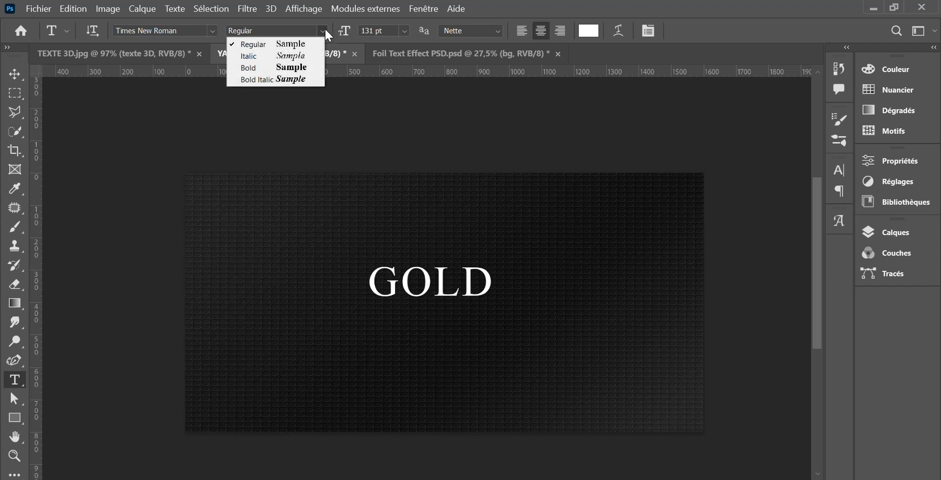
pyautogui.click(296, 65)
# - Enlarge the GOLD text to span most of the canvas width and move it to the middle of the background
pyautogui.moveTo(345, 31); pyautogui.dragTo(436, 62)
pyautogui.moveTo(346, 31); pyautogui.dragTo(415, 54)
pyautogui.moveTo(342, 32); pyautogui.dragTo(410, 54)
pyautogui.click(14, 74)
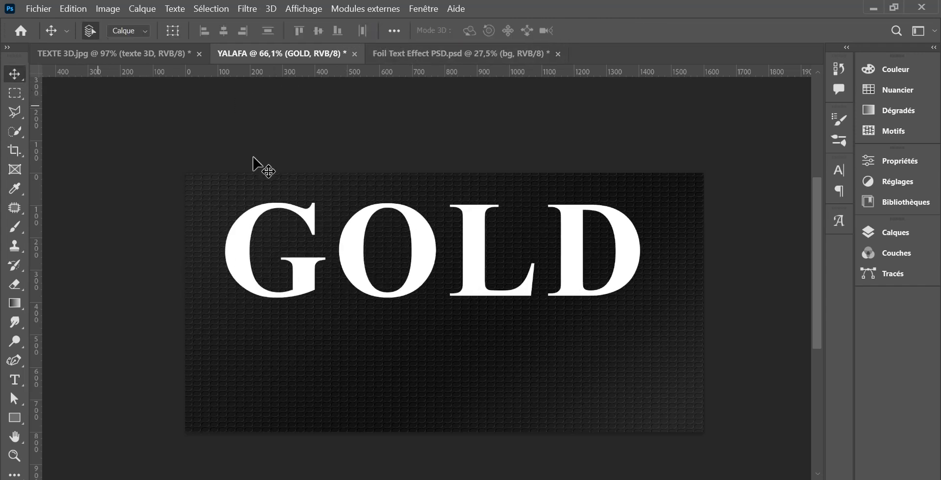
pyautogui.moveTo(478, 227); pyautogui.dragTo(485, 276)
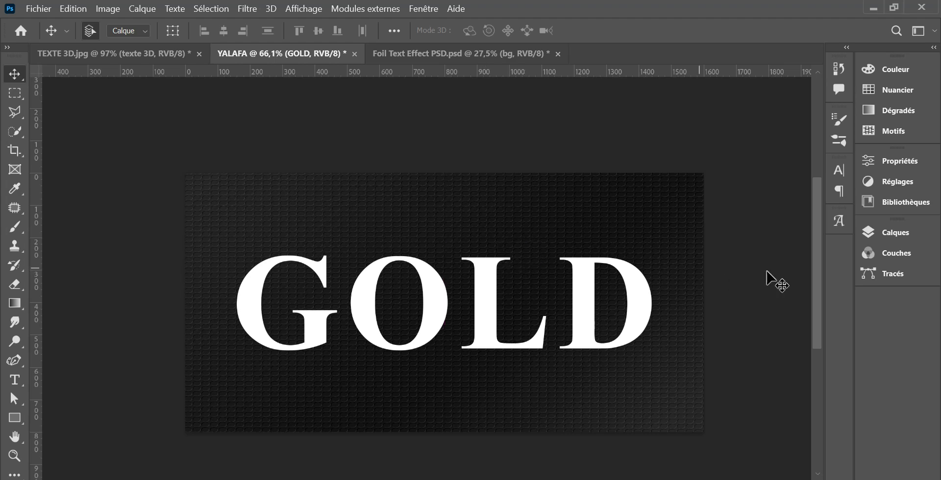
# - Duplicate the GOLD text layer and add an Incrustation en dégradé effect to the copy
pyautogui.click(880, 231)
pyautogui.moveTo(794, 186); pyautogui.dragTo(809, 471)
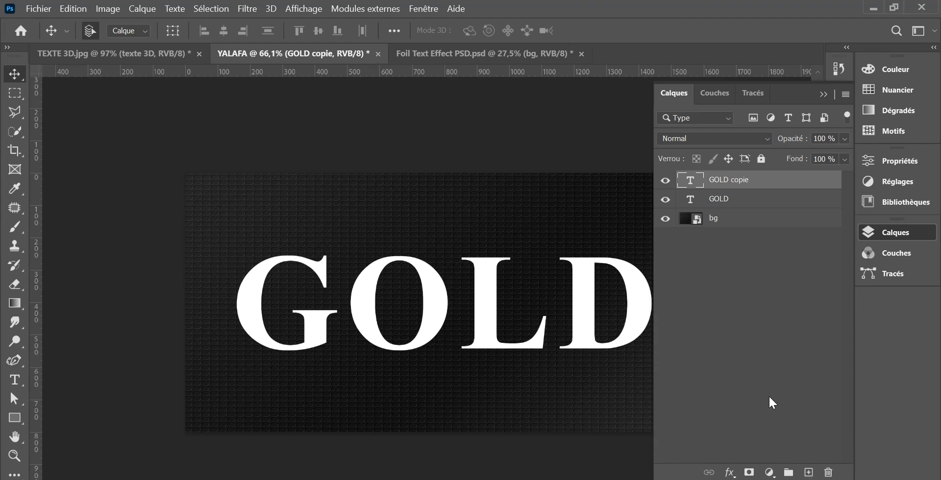
pyautogui.click(730, 473)
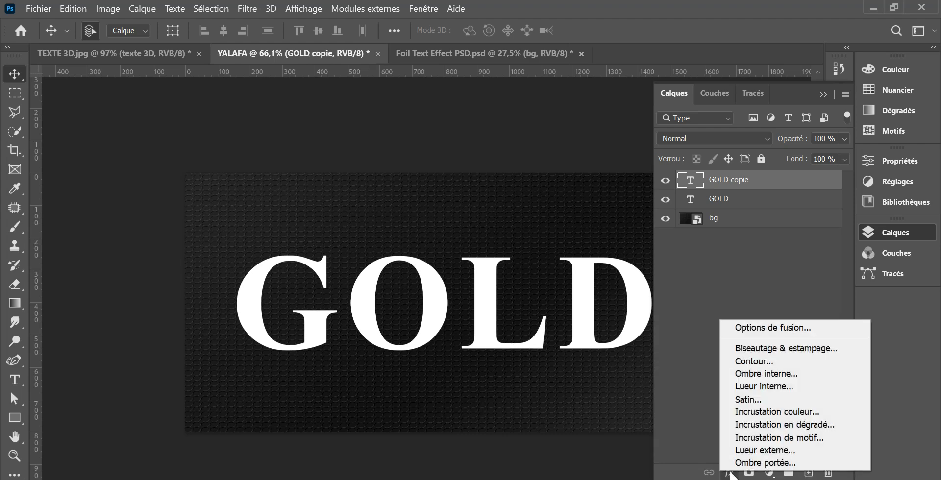
pyautogui.click(763, 424)
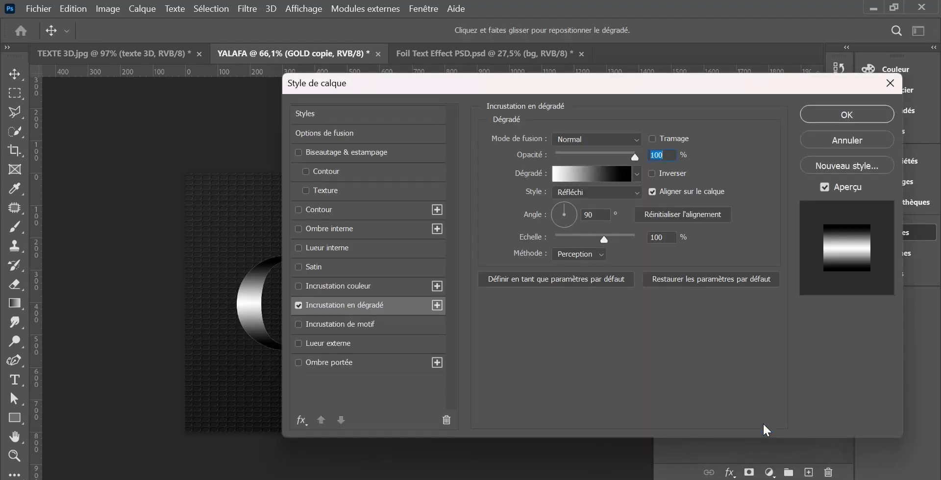
pyautogui.moveTo(402, 85); pyautogui.dragTo(667, 42)
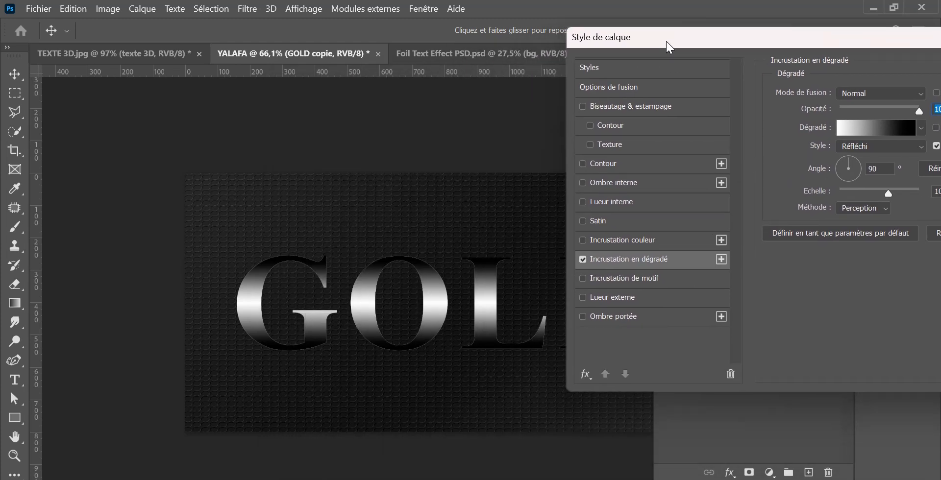
# - Set the overlay gradient's starting colour stop to a light yellow with hue 58°
pyautogui.click(857, 129)
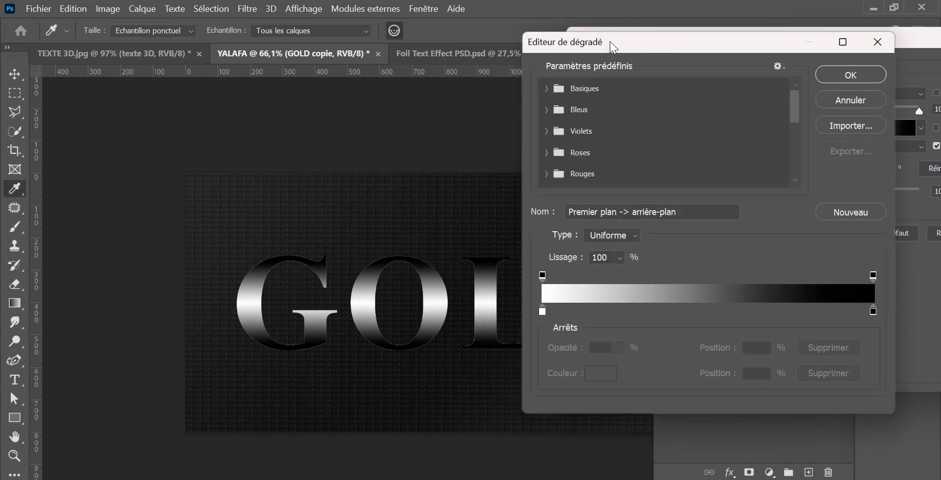
pyautogui.moveTo(613, 46); pyautogui.dragTo(751, 39)
pyautogui.doubleClick(678, 299)
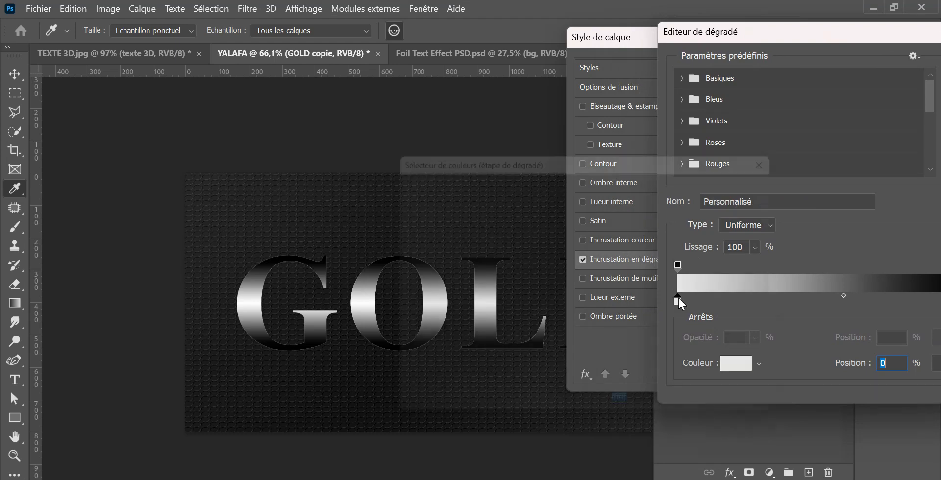
pyautogui.click(602, 340)
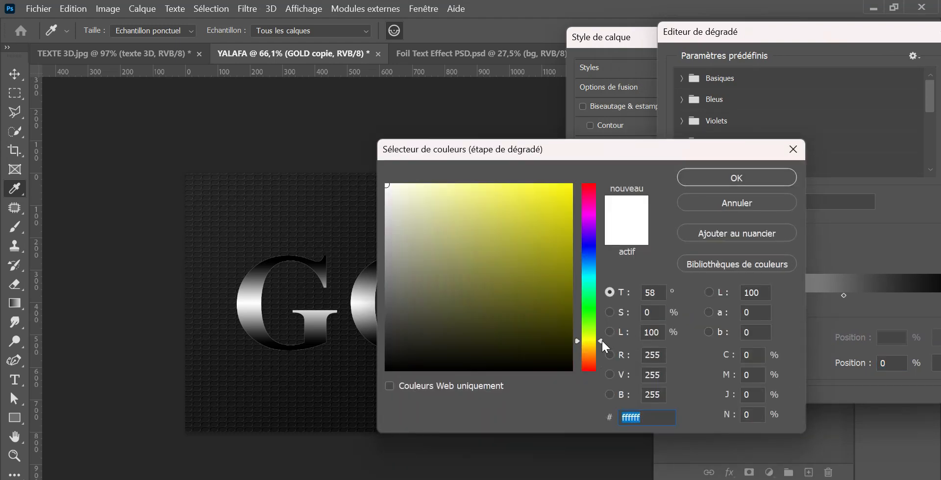
pyautogui.click(480, 188)
pyautogui.click(742, 177)
# - Set the gradient's end colour stop to the dark yellow b0ab2c and apply the edited gradient
pyautogui.moveTo(783, 41); pyautogui.dragTo(657, 60)
pyautogui.doubleClick(883, 321)
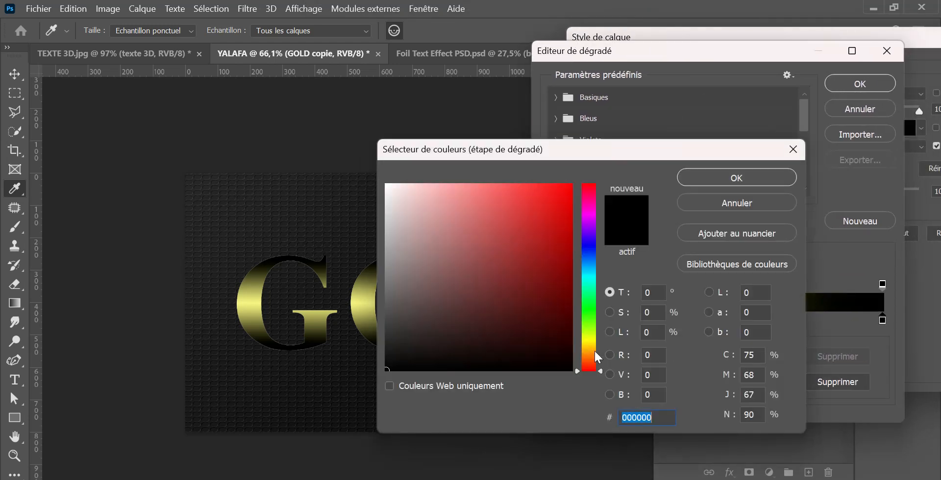
pyautogui.click(598, 338)
pyautogui.click(598, 340)
pyautogui.click(516, 244)
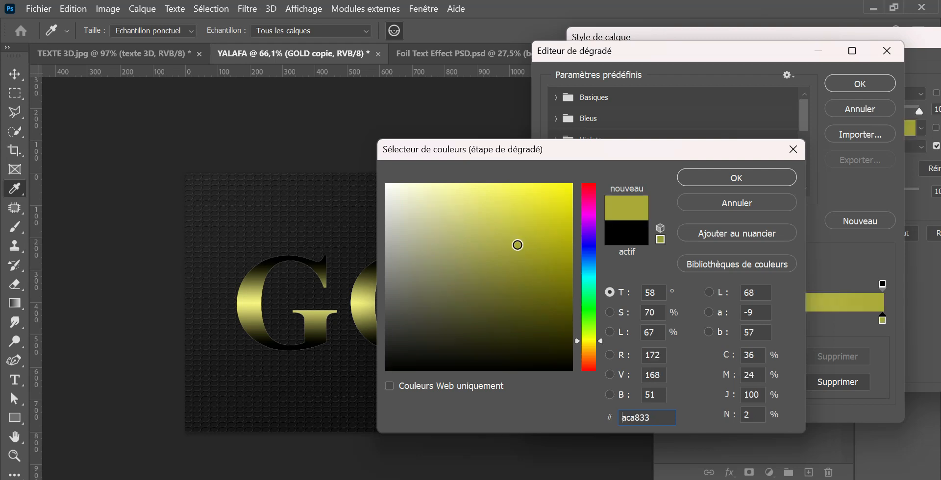
pyautogui.click(526, 241)
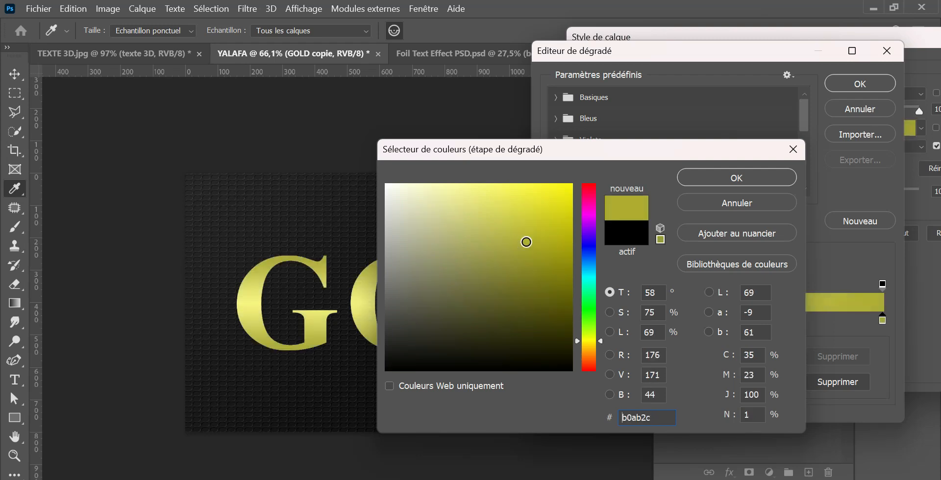
pyautogui.click(729, 180)
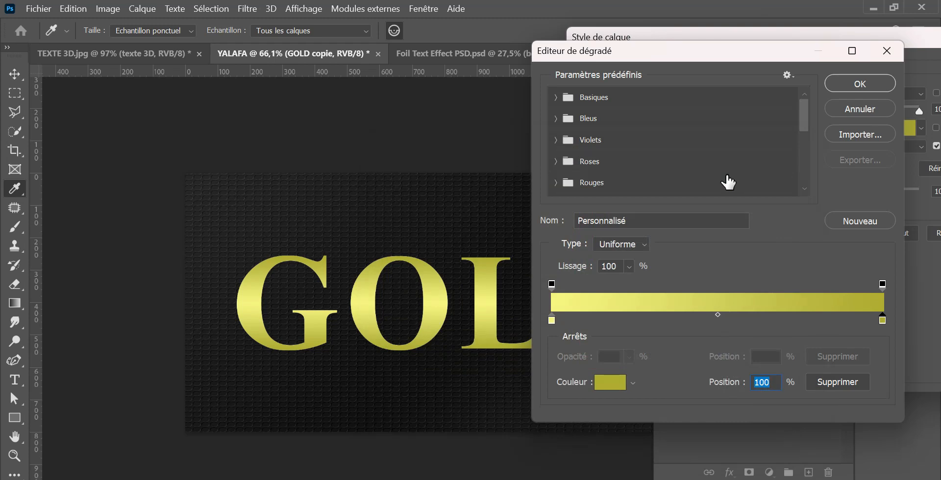
pyautogui.click(851, 81)
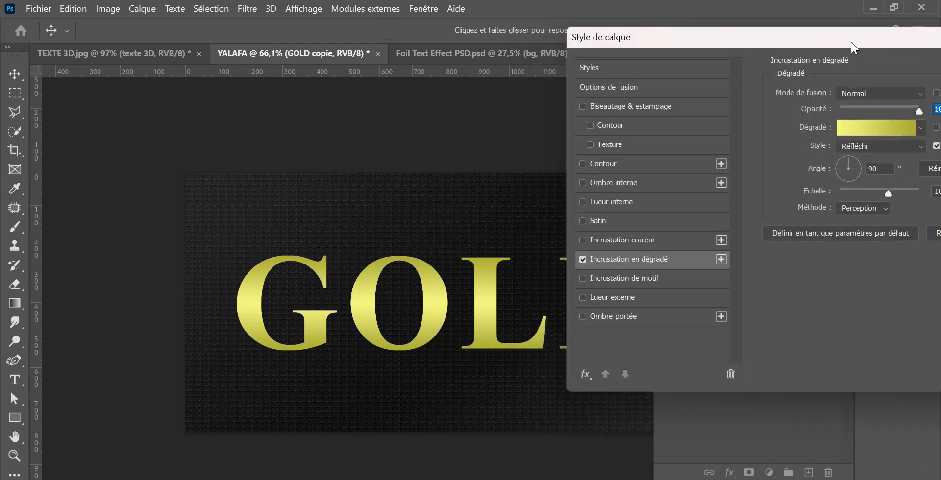
# - Choose Réfléchi as the gradient overlay's style
pyautogui.moveTo(851, 43); pyautogui.dragTo(745, 49)
pyautogui.click(815, 154)
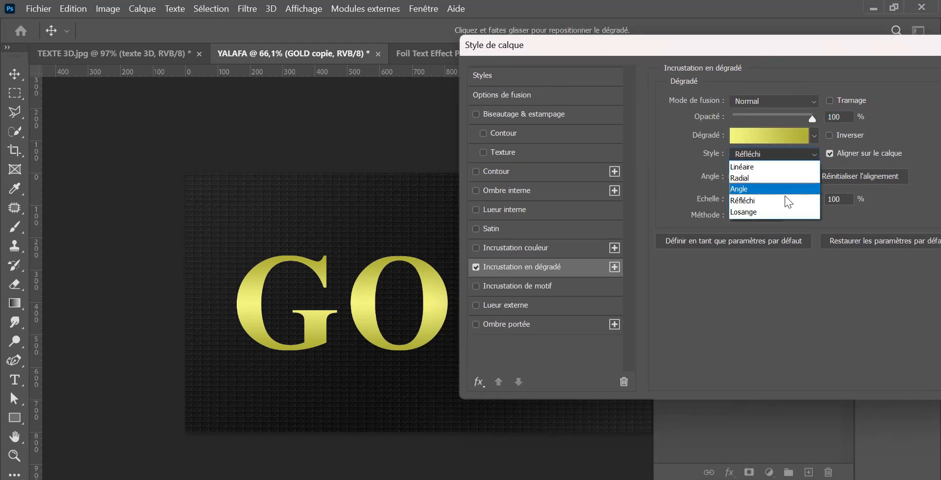
pyautogui.click(739, 199)
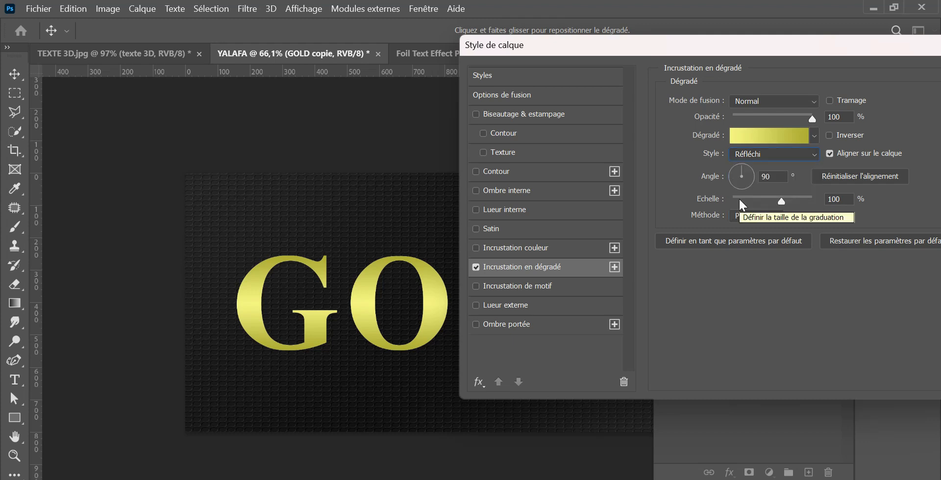
# - Enable Biseautage & estampage with style Biseau interne, technique Ciselage marqué and a multi-peaked gloss contour
pyautogui.click(516, 113)
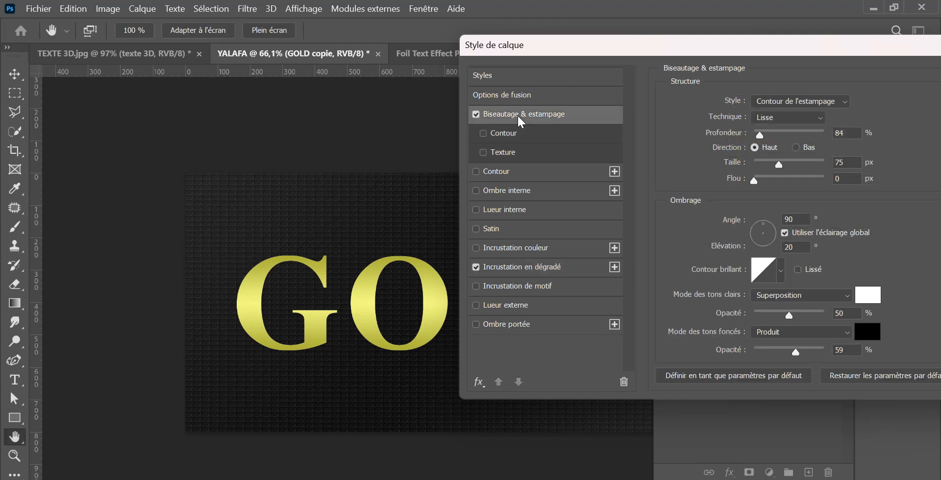
pyautogui.click(772, 117)
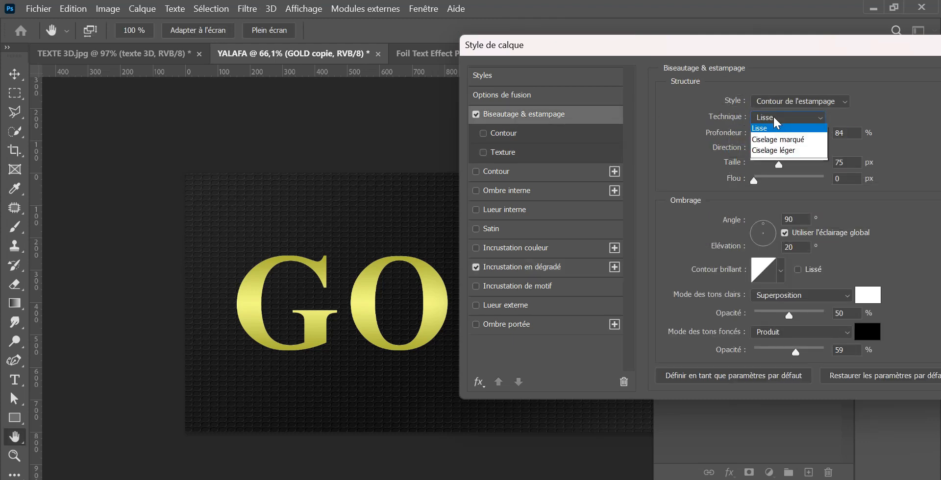
pyautogui.click(779, 142)
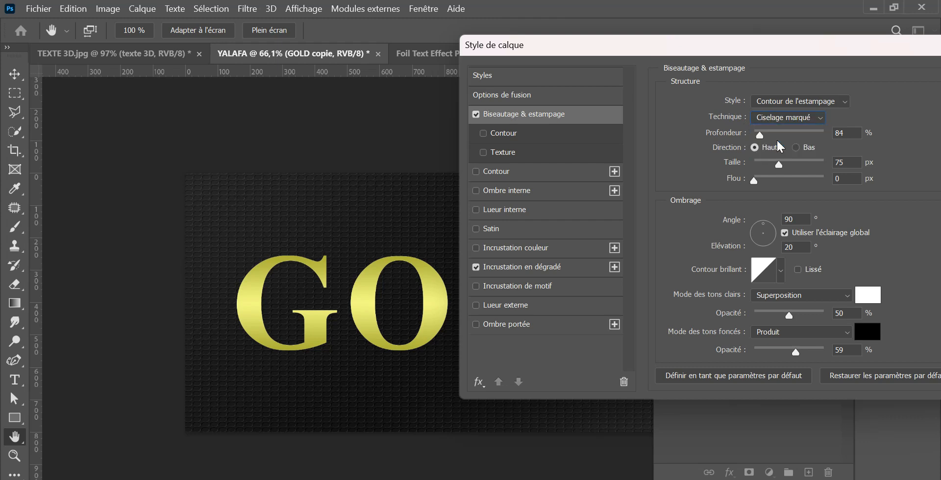
pyautogui.click(781, 270)
pyautogui.click(738, 328)
pyautogui.click(811, 109)
pyautogui.click(792, 103)
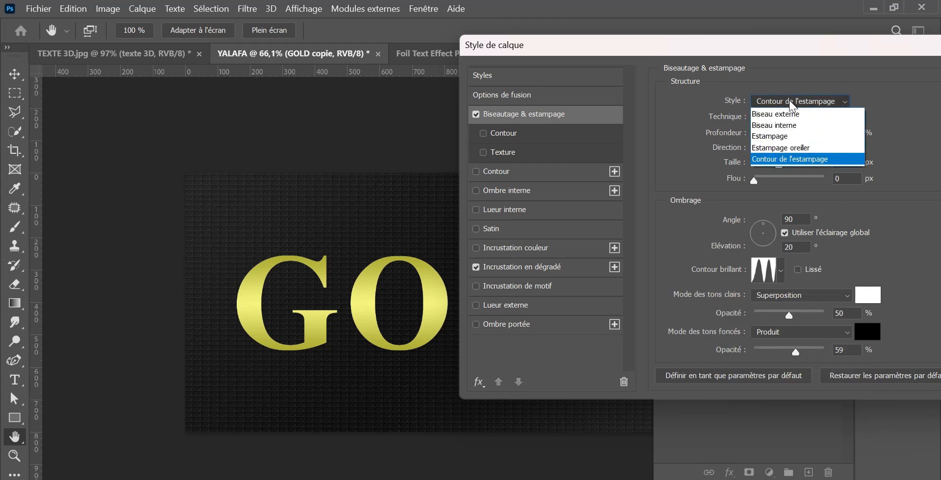
pyautogui.click(788, 125)
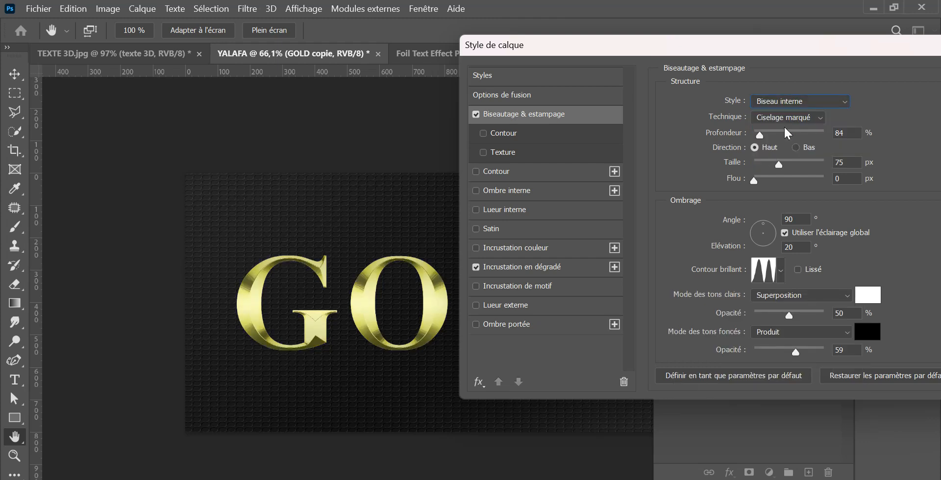
# - Set the bevel depth to 100 % and both the highlight and shadow opacities to 75 %
pyautogui.write('100')
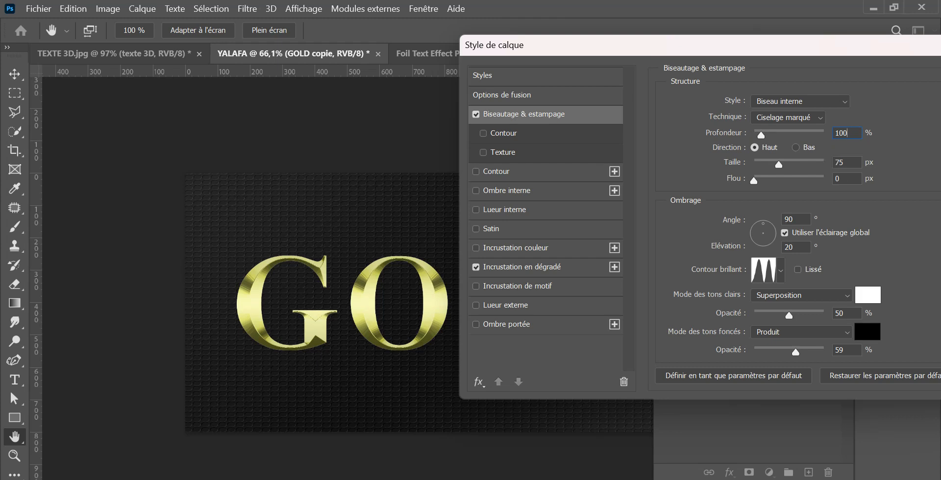
pyautogui.press('Tab')
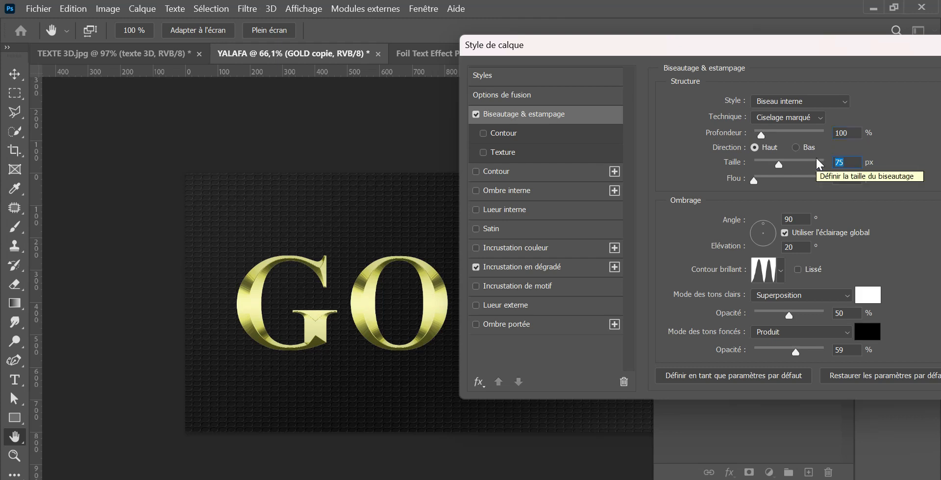
pyautogui.moveTo(846, 313); pyautogui.dragTo(818, 319)
pyautogui.write('75')
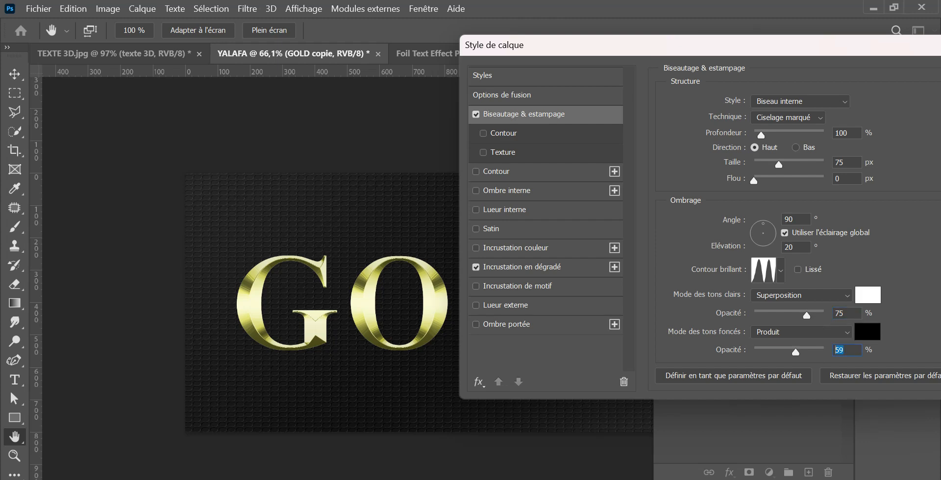
pyautogui.write('7')
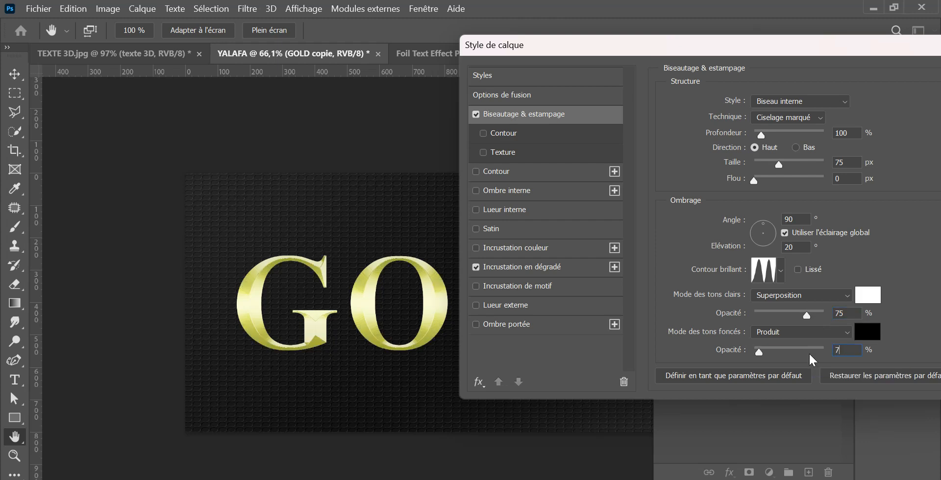
pyautogui.write('5')
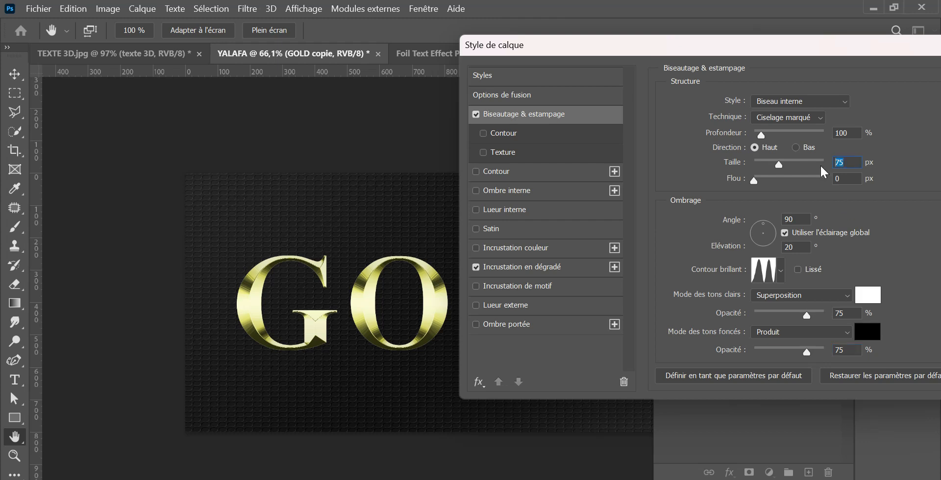
# - Set the bevel size to 7 px, with a shading angle of 120° and an elevation of 30°
pyautogui.write('7')
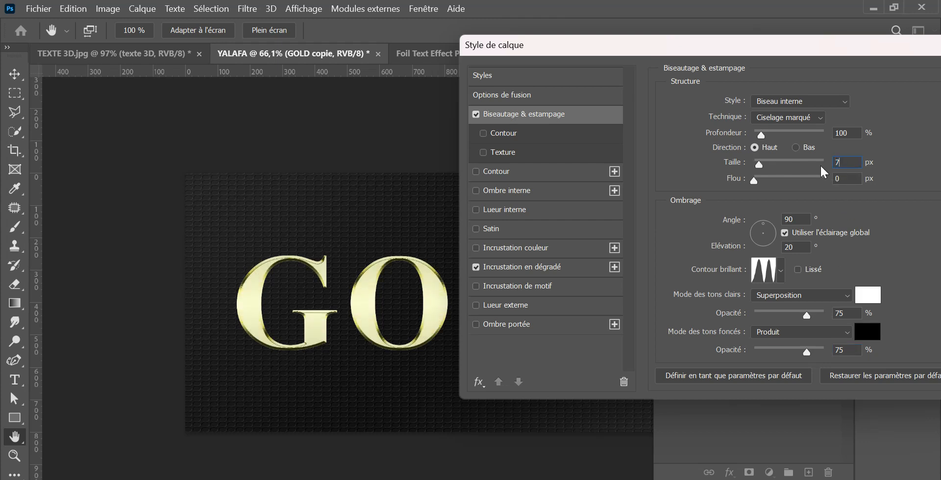
pyautogui.click(793, 219)
pyautogui.write('120')
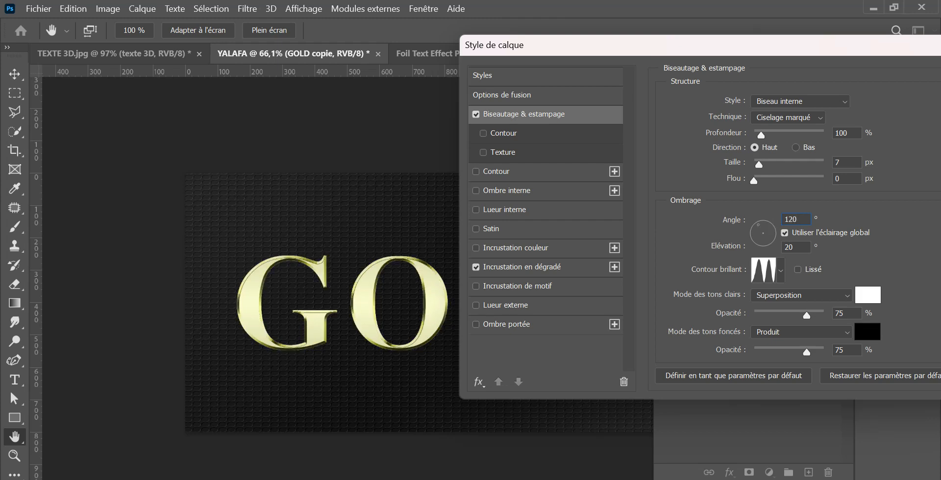
pyautogui.press('Tab')
pyautogui.write('3')
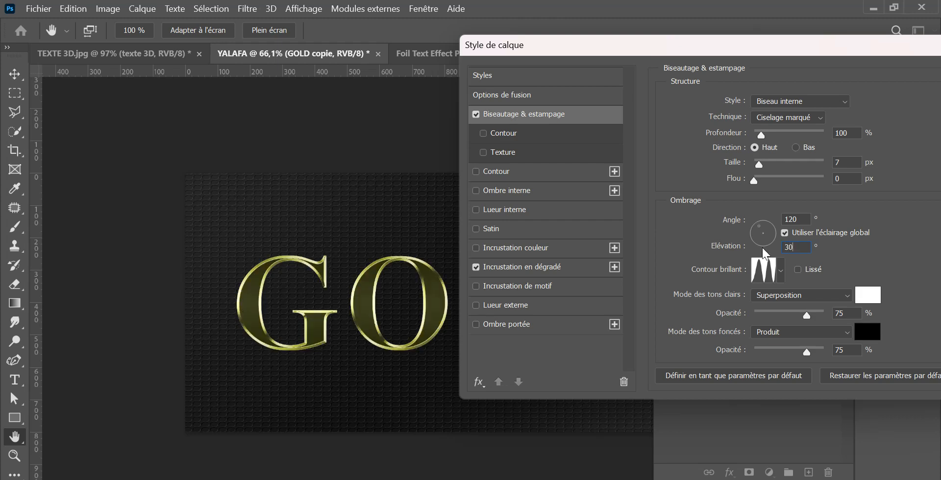
# - Increase the bevel size to 57 px and set its depth to 170 %
pyautogui.moveTo(811, 49); pyautogui.dragTo(678, 39)
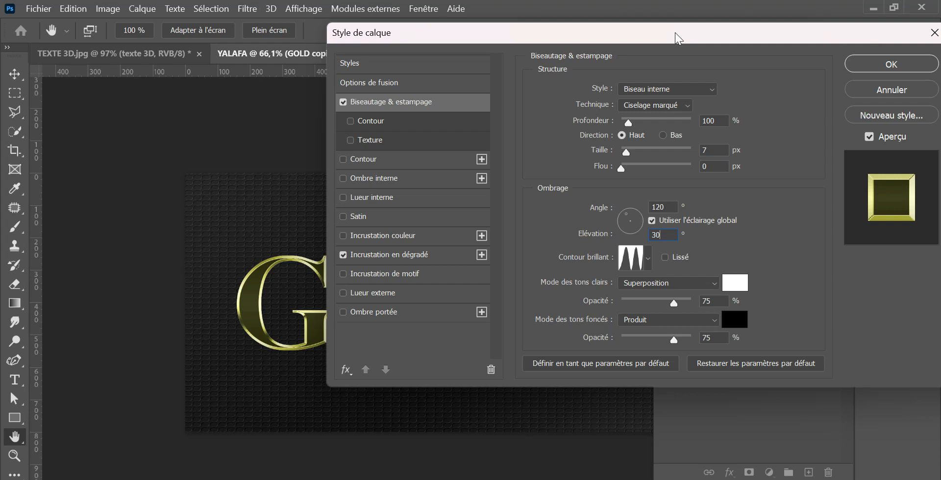
pyautogui.moveTo(626, 153); pyautogui.dragTo(643, 156)
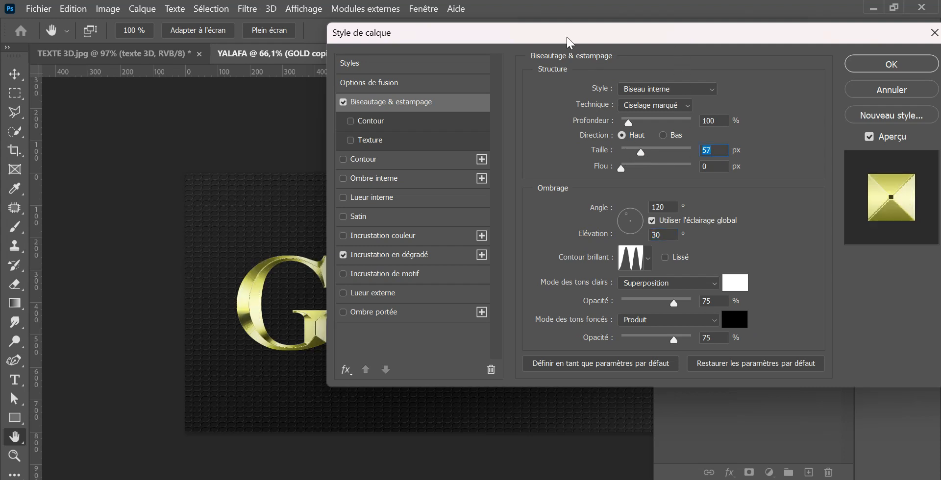
pyautogui.moveTo(566, 43); pyautogui.dragTo(701, 35)
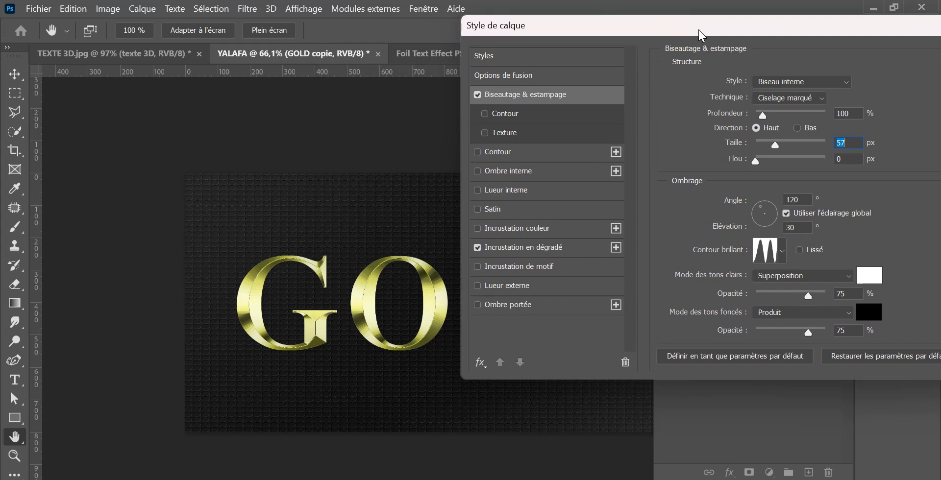
pyautogui.moveTo(850, 114); pyautogui.dragTo(802, 112)
pyautogui.write('170')
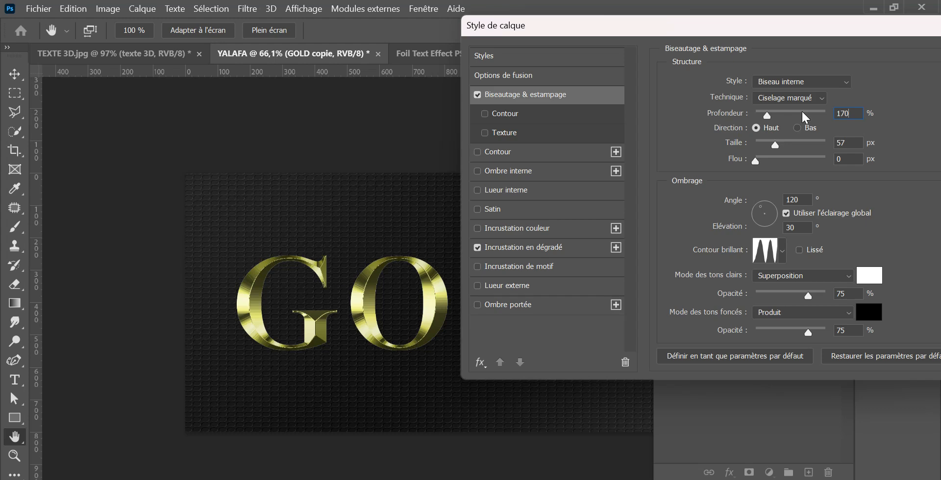
# - Enable Lueur interne on the GOLD copy layer with blend mode Produit and the orange glow colour de6413
pyautogui.click(521, 196)
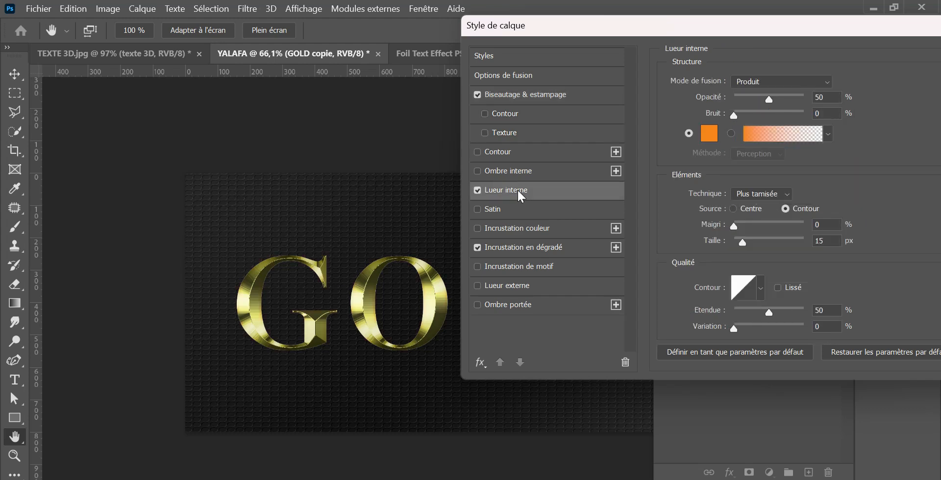
pyautogui.click(753, 77)
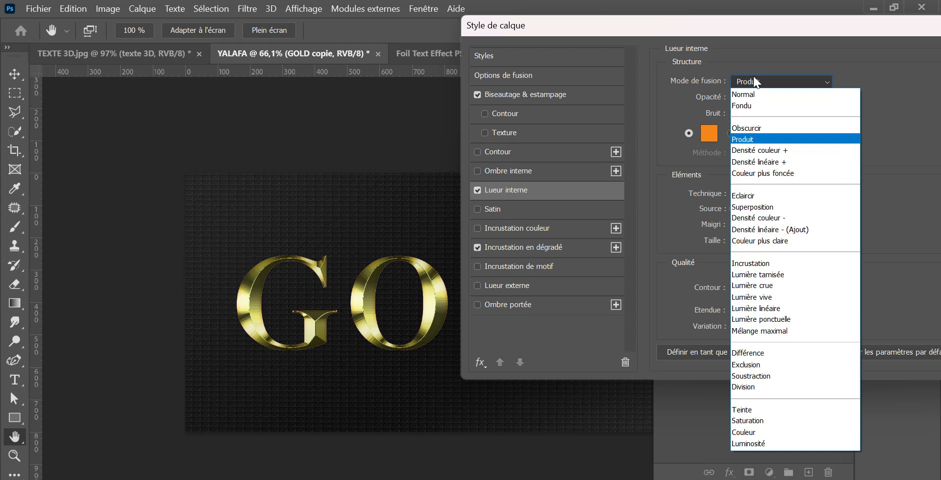
pyautogui.click(742, 140)
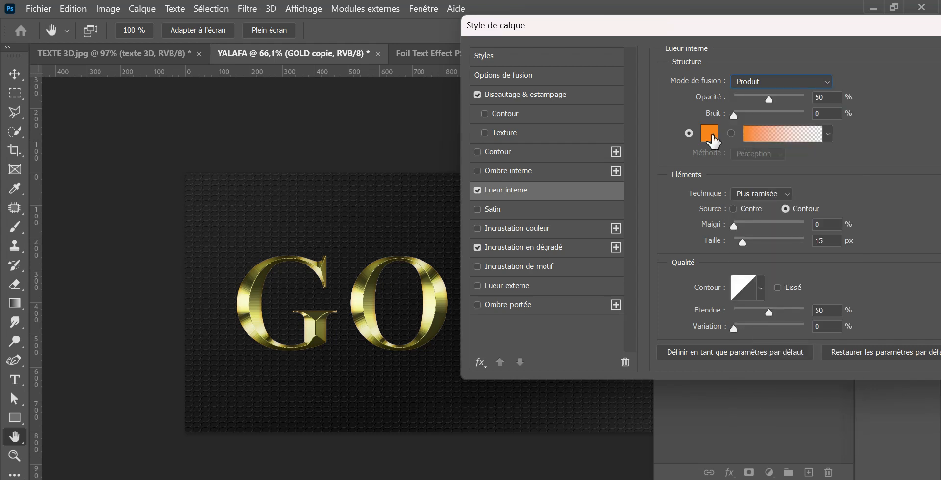
pyautogui.click(710, 140)
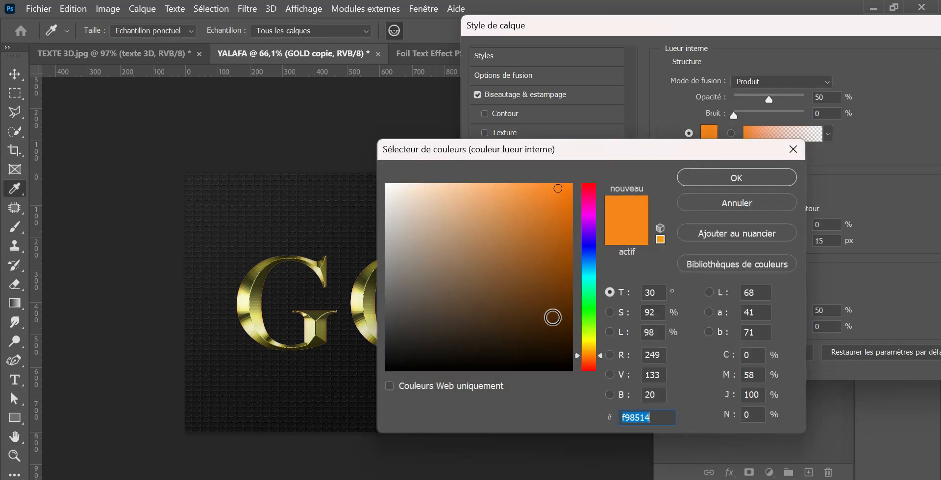
pyautogui.click(578, 359)
pyautogui.moveTo(577, 359); pyautogui.dragTo(576, 358)
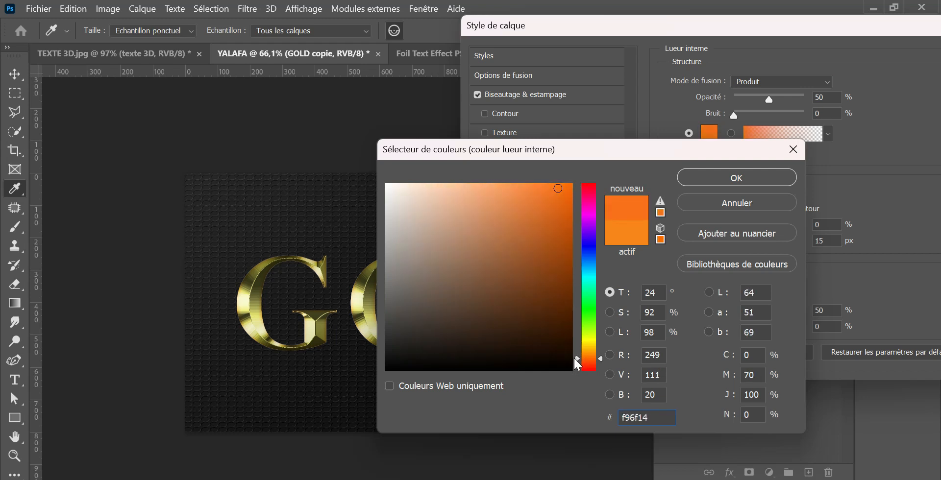
pyautogui.click(556, 208)
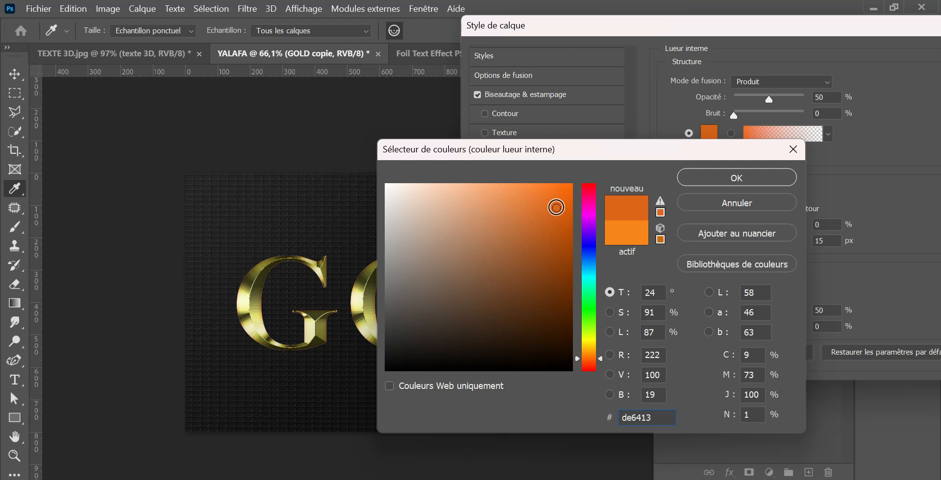
pyautogui.click(702, 178)
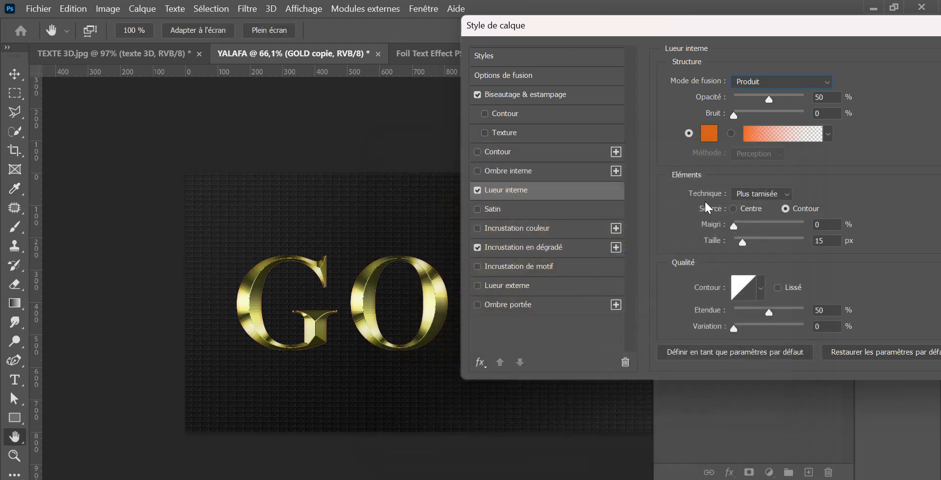
# - Set the inner glow size to 65 px and apply the layer styles
pyautogui.moveTo(743, 246)
pyautogui.mouseDown()
pyautogui.moveTo(765, 248)
pyautogui.moveTo(756, 248)
pyautogui.mouseUp()
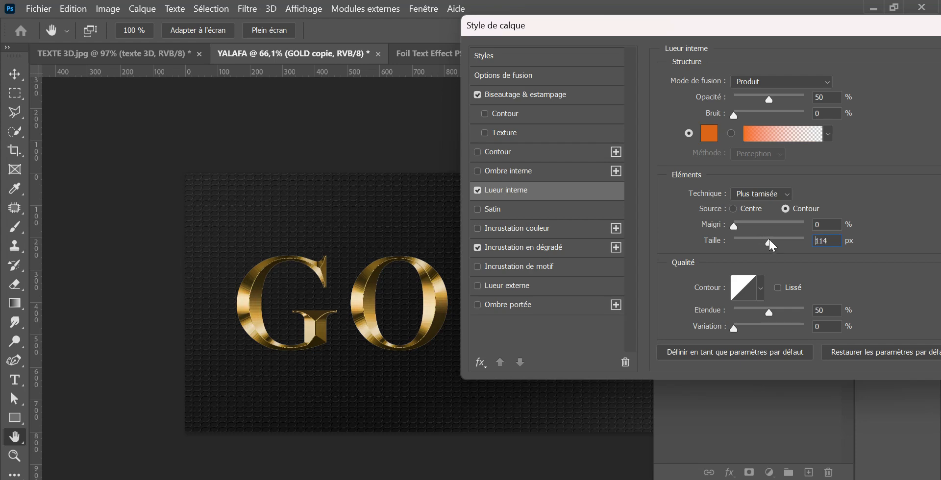
pyautogui.moveTo(776, 31); pyautogui.dragTo(500, 39)
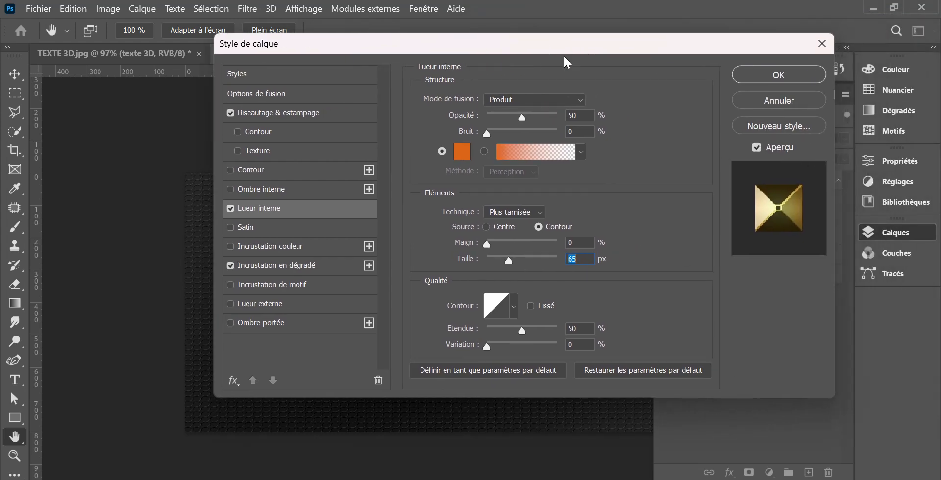
pyautogui.click(777, 73)
# - Add a Contour layer style to the original GOLD layer and set its fill type to Dégradé
pyautogui.click(794, 267)
pyautogui.click(729, 473)
pyautogui.click(763, 372)
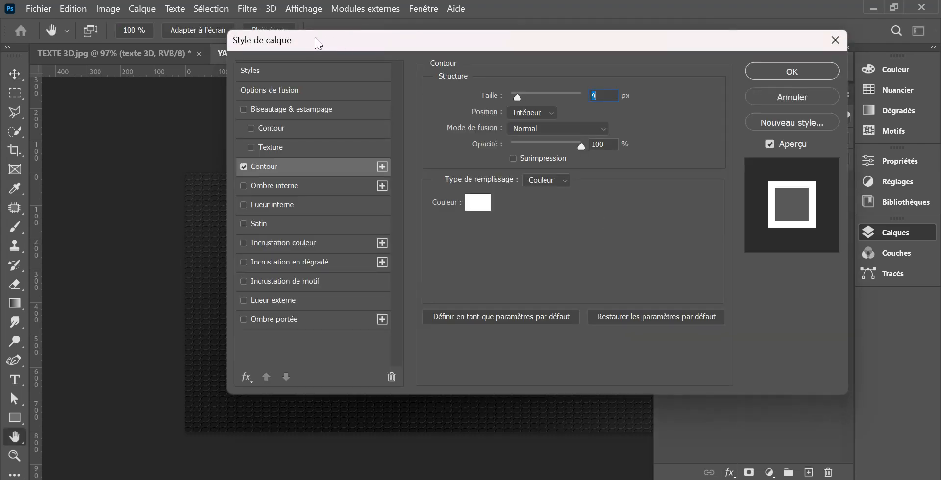
pyautogui.moveTo(319, 44); pyautogui.dragTo(605, 51)
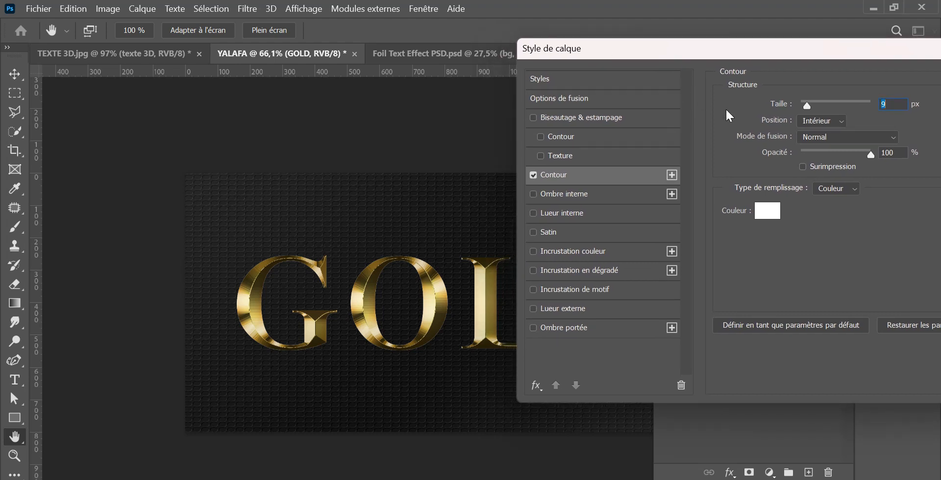
pyautogui.click(835, 190)
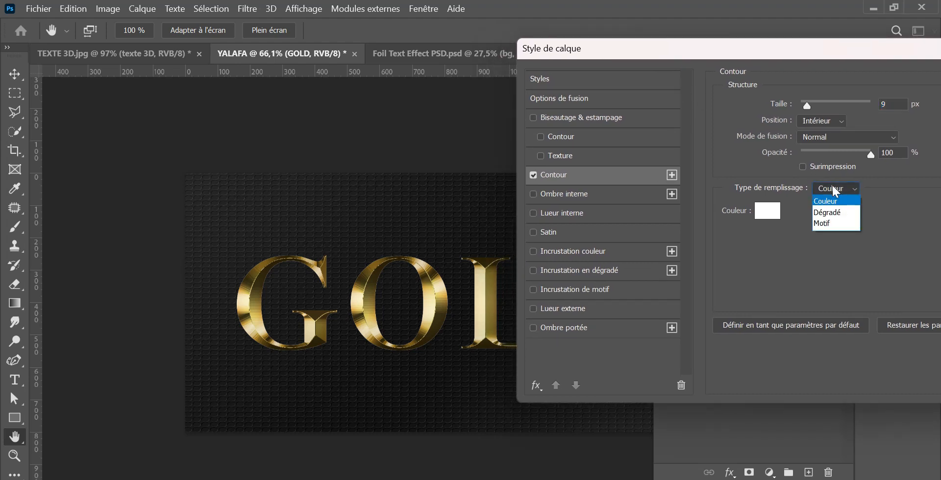
pyautogui.click(833, 214)
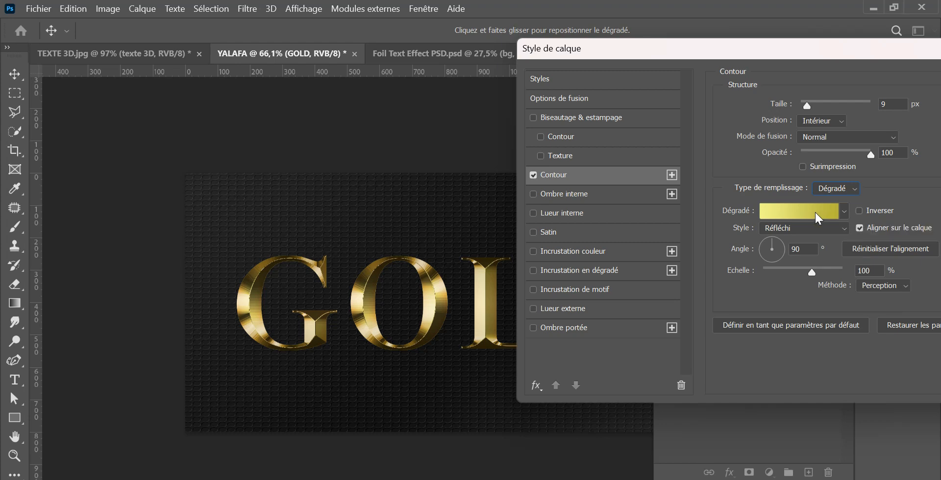
# - Edit the stroke gradient so its start colour is f7f18b and its end colour is bcaf22
pyautogui.click(815, 213)
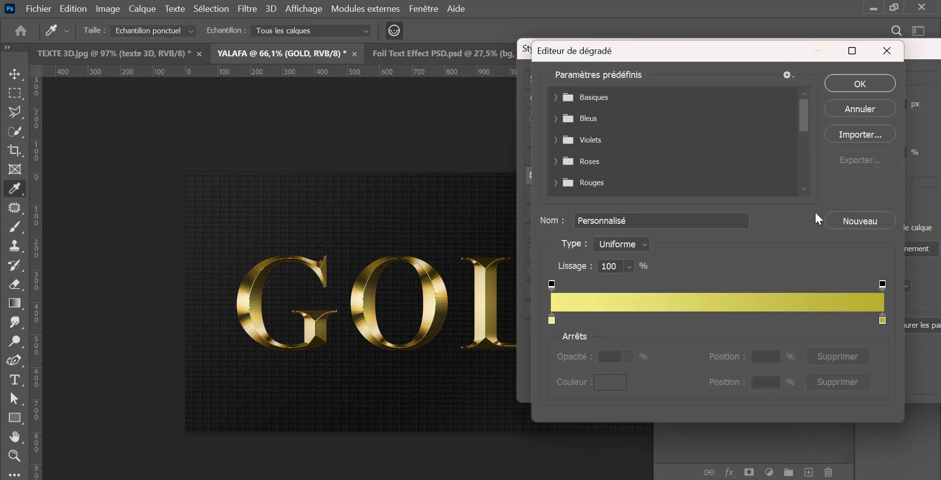
pyautogui.click(552, 320)
pyautogui.doubleClick(551, 320)
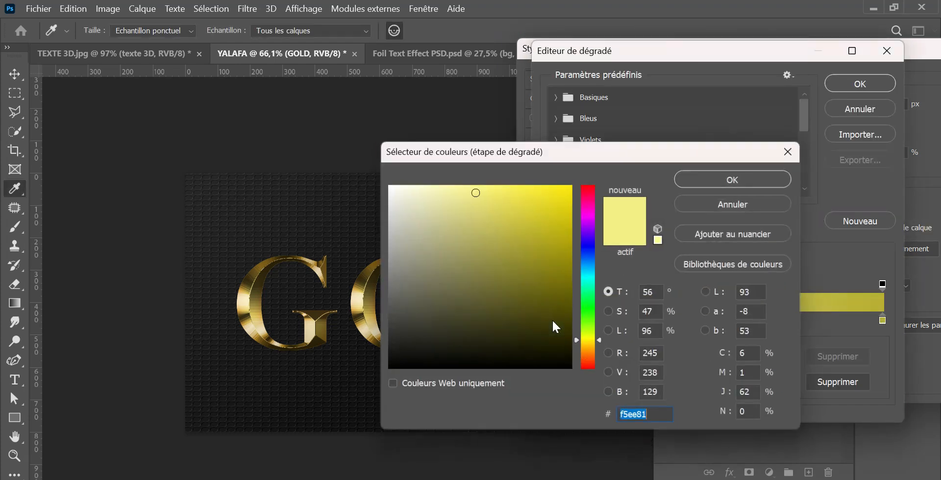
pyautogui.click(469, 189)
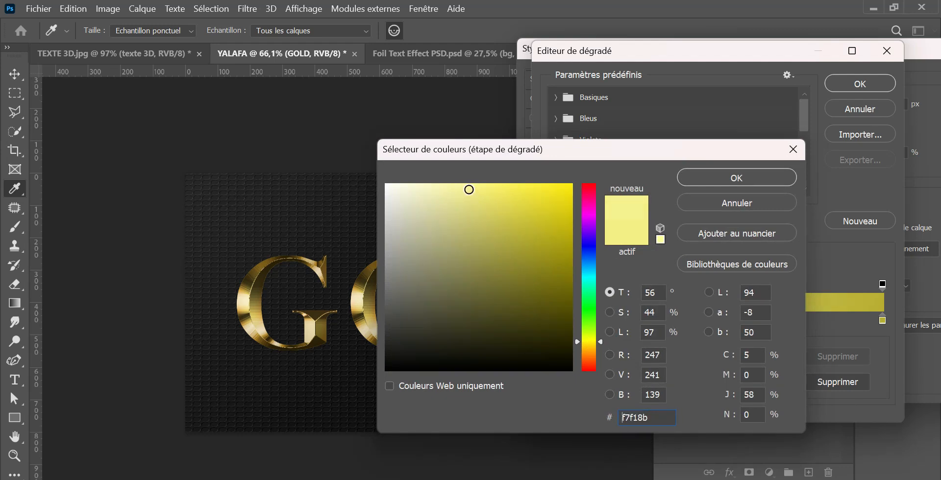
pyautogui.click(687, 181)
pyautogui.doubleClick(882, 320)
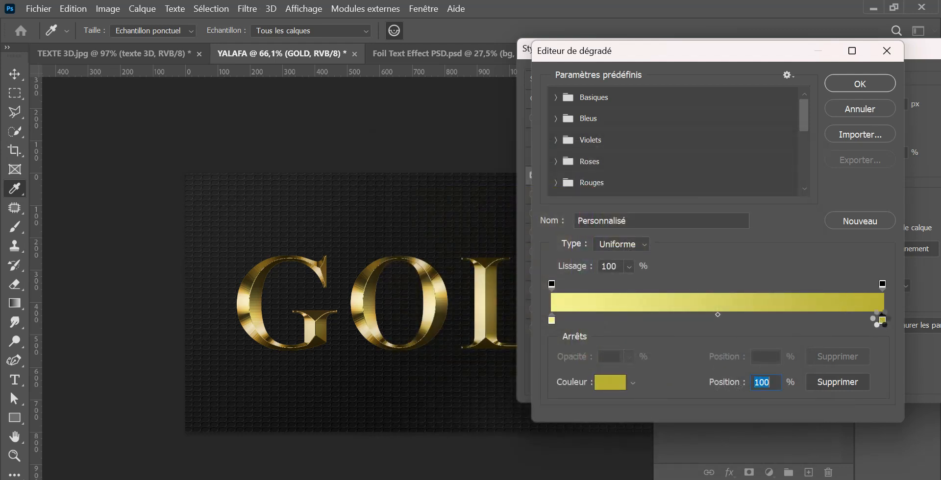
pyautogui.click(539, 233)
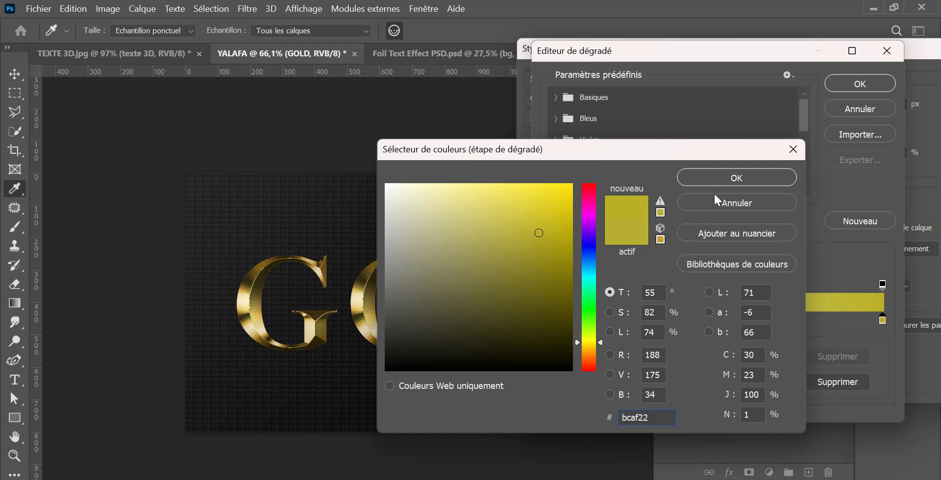
pyautogui.click(730, 178)
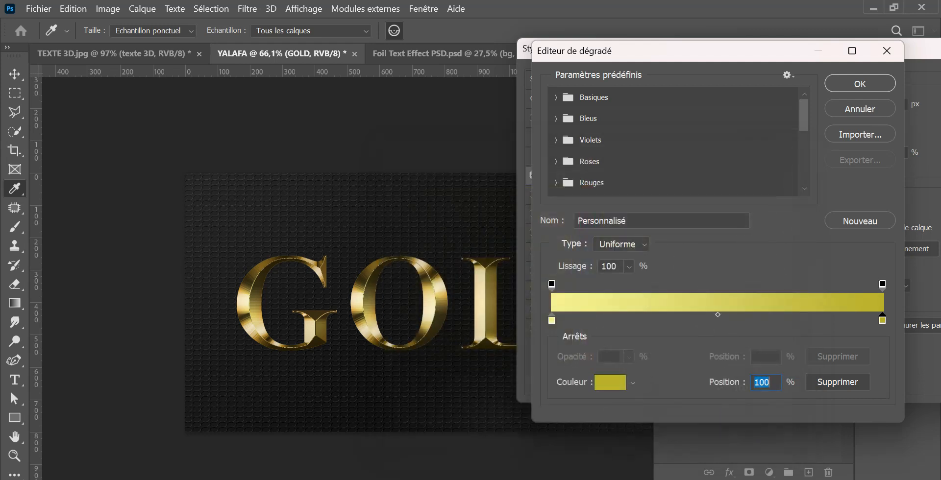
pyautogui.click(856, 87)
# - Set the stroke position to Extérieur
pyautogui.moveTo(837, 54); pyautogui.dragTo(786, 54)
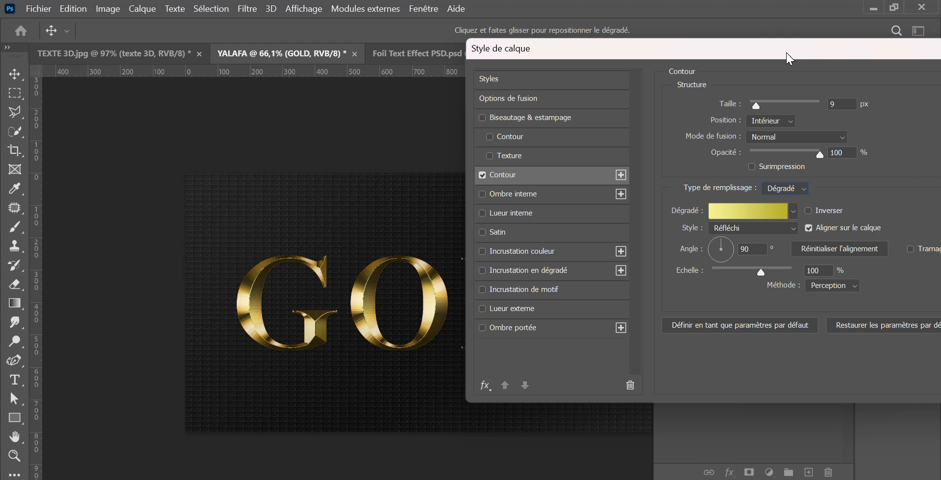
pyautogui.click(784, 121)
pyautogui.click(783, 134)
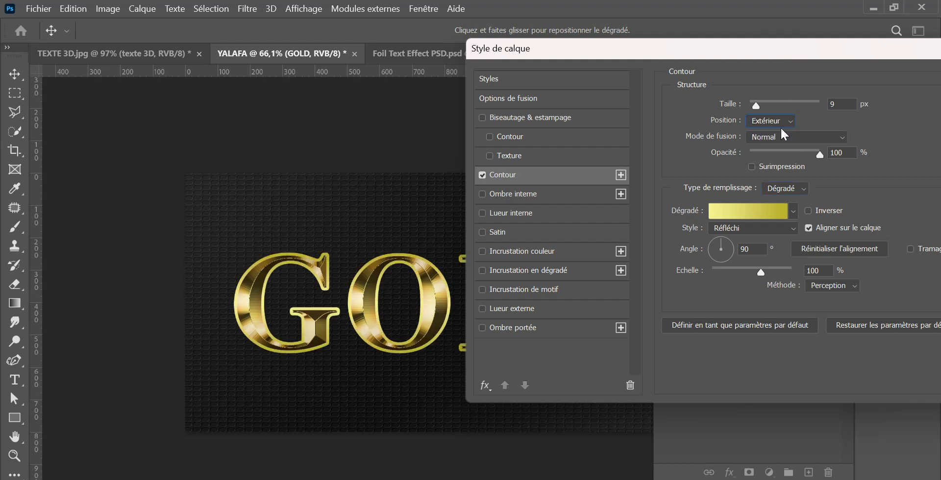
# - Enable Biseautage & estampage with style Contour de l'estampage, technique Ciselage marqué and size 8 px, and turn on its Contour option
pyautogui.click(549, 121)
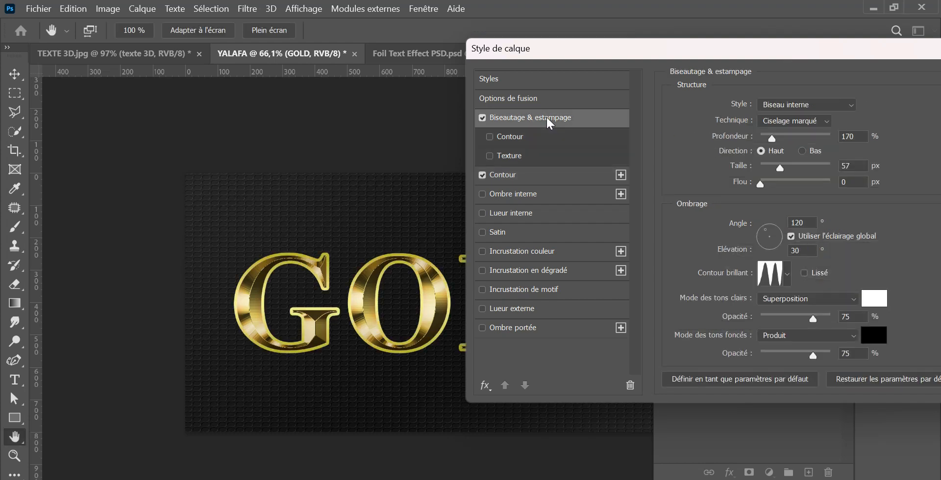
pyautogui.click(798, 105)
pyautogui.click(797, 162)
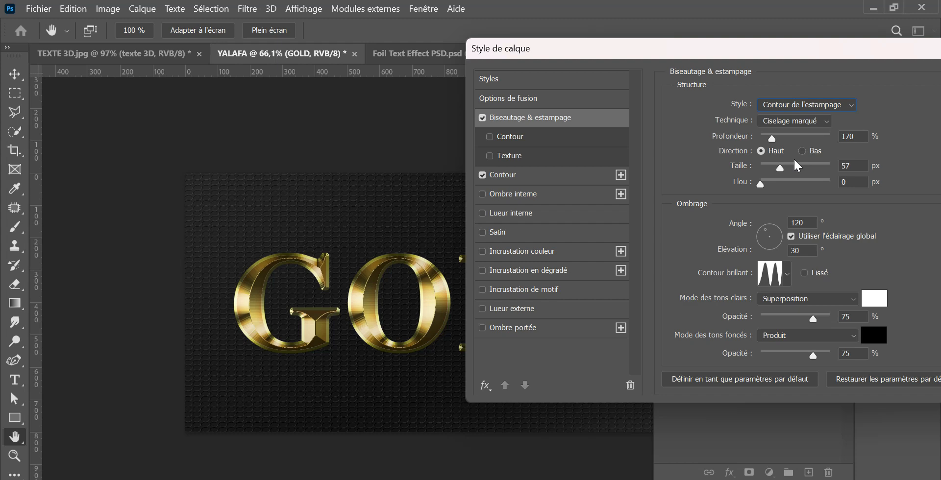
pyautogui.click(802, 122)
pyautogui.click(797, 147)
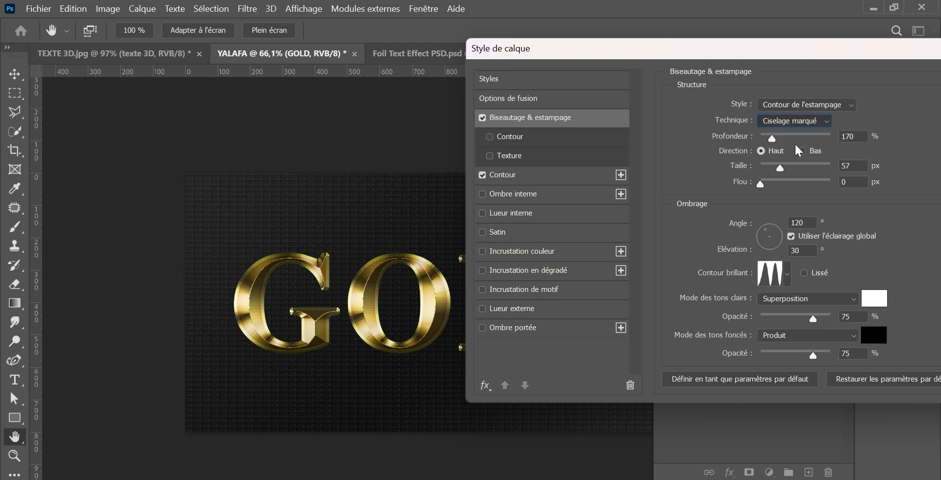
pyautogui.doubleClick(848, 137)
pyautogui.press('Tab')
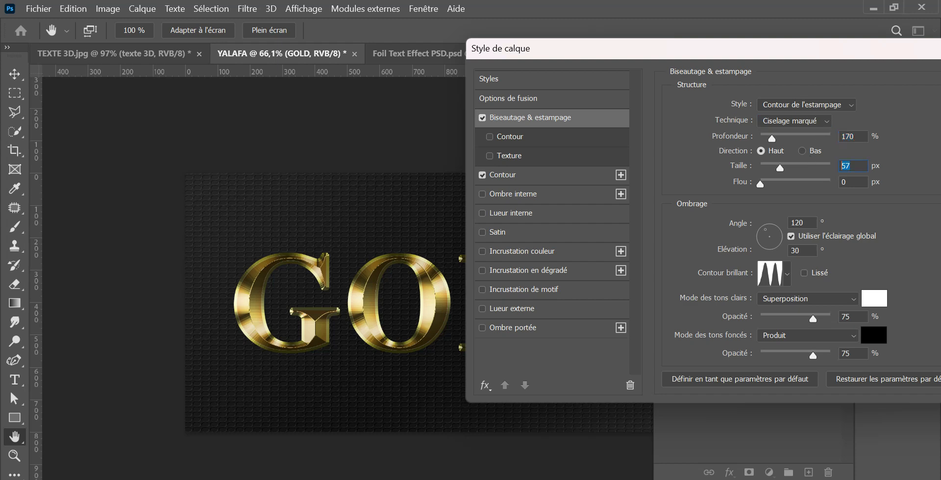
pyautogui.write('8')
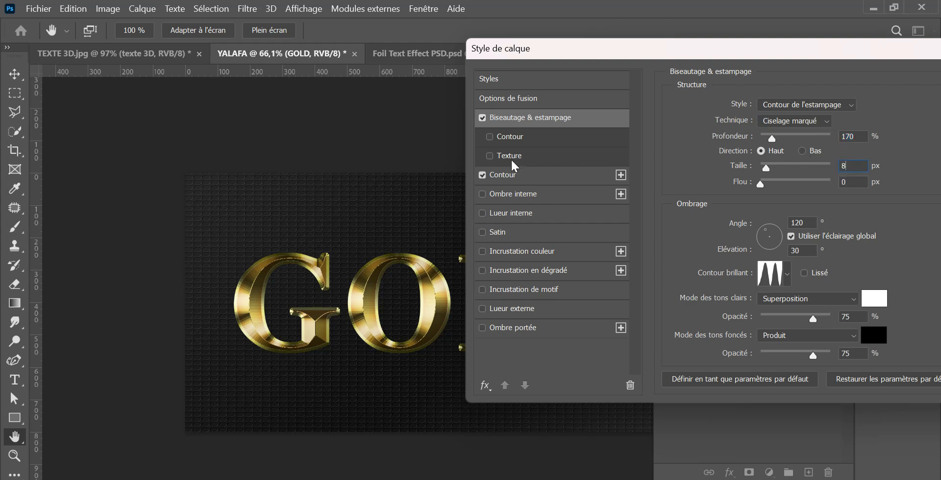
pyautogui.click(490, 139)
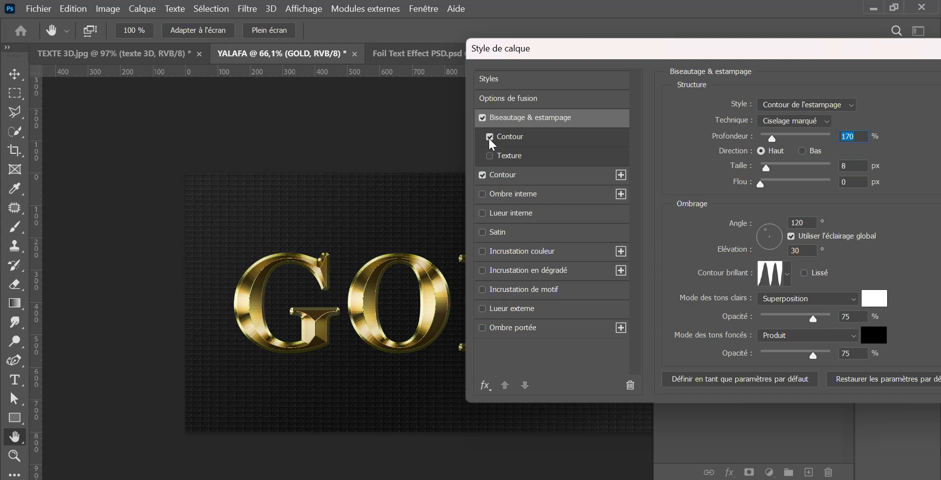
# - Enable Lueur externe and change the start colour of its gradient to the deeper orange e5621b
pyautogui.click(534, 313)
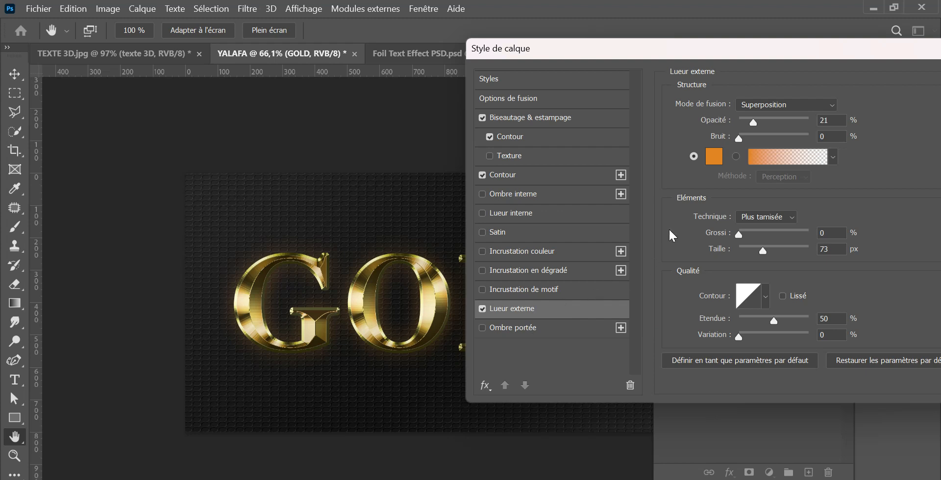
pyautogui.click(760, 161)
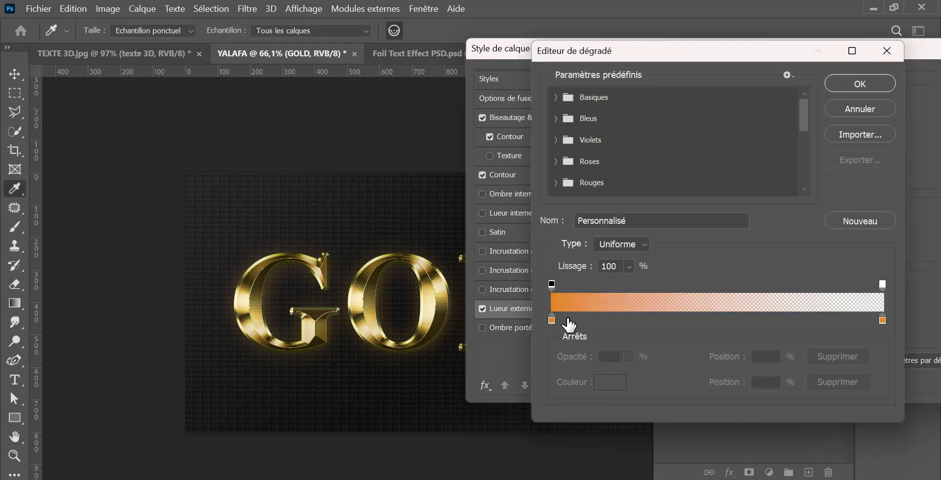
pyautogui.click(551, 320)
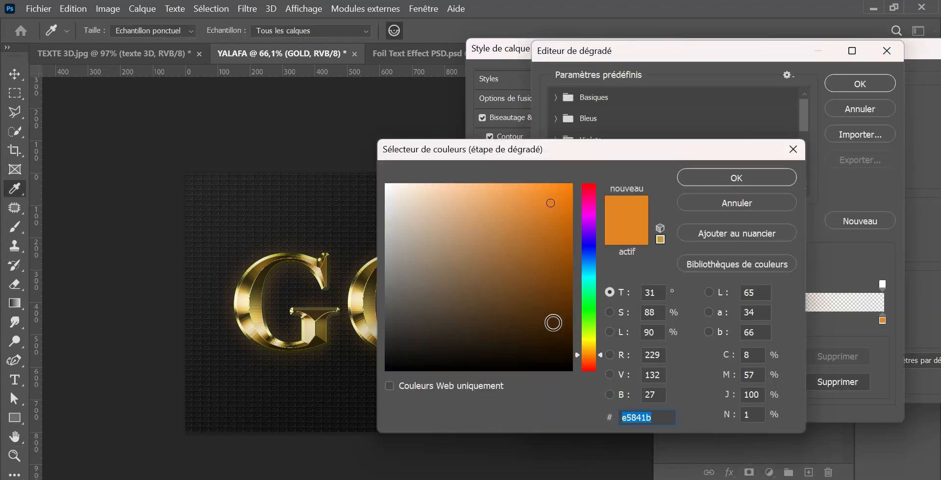
pyautogui.moveTo(598, 356); pyautogui.dragTo(599, 360)
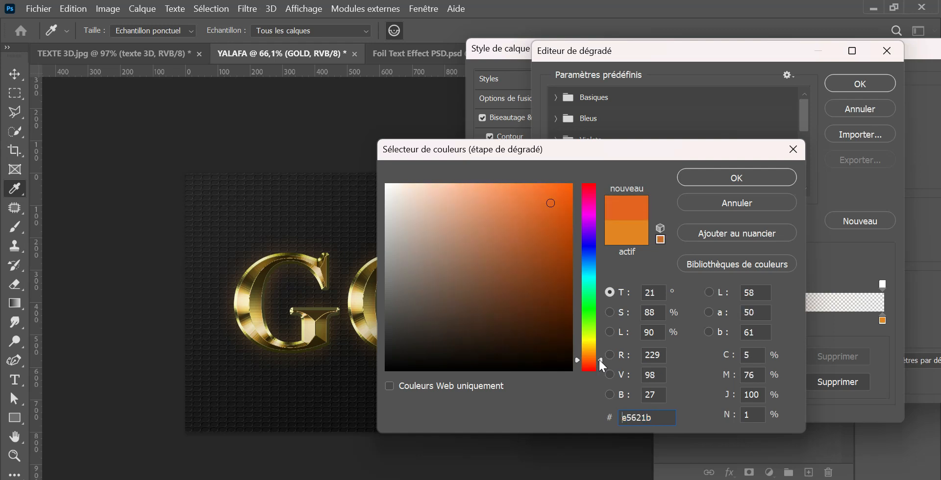
pyautogui.click(722, 177)
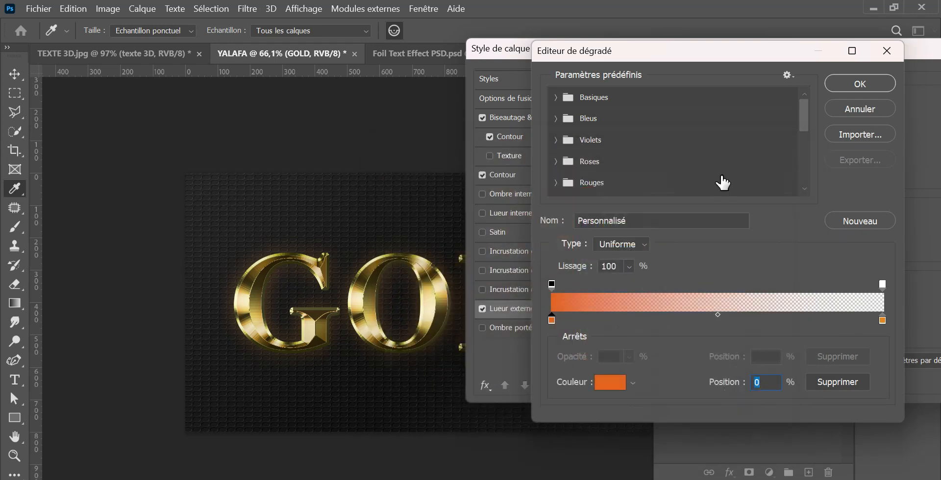
pyautogui.click(850, 89)
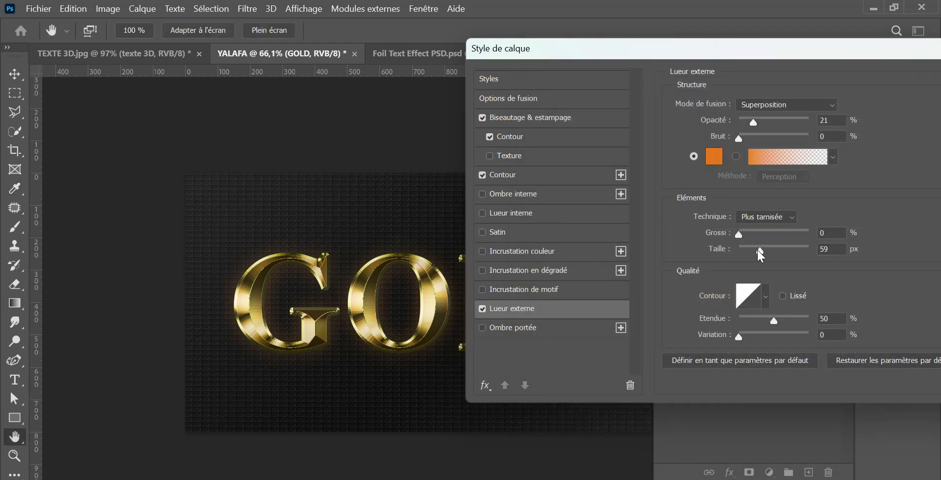
# - Set the outer glow size to 43 px and its opacity to 35 %
pyautogui.moveTo(756, 248); pyautogui.dragTo(753, 252)
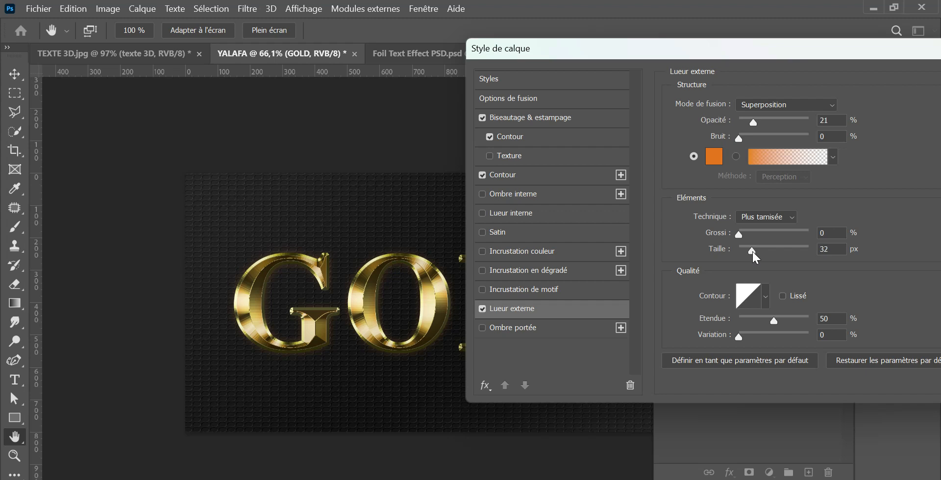
pyautogui.moveTo(753, 253); pyautogui.dragTo(756, 255)
pyautogui.moveTo(756, 121); pyautogui.dragTo(764, 126)
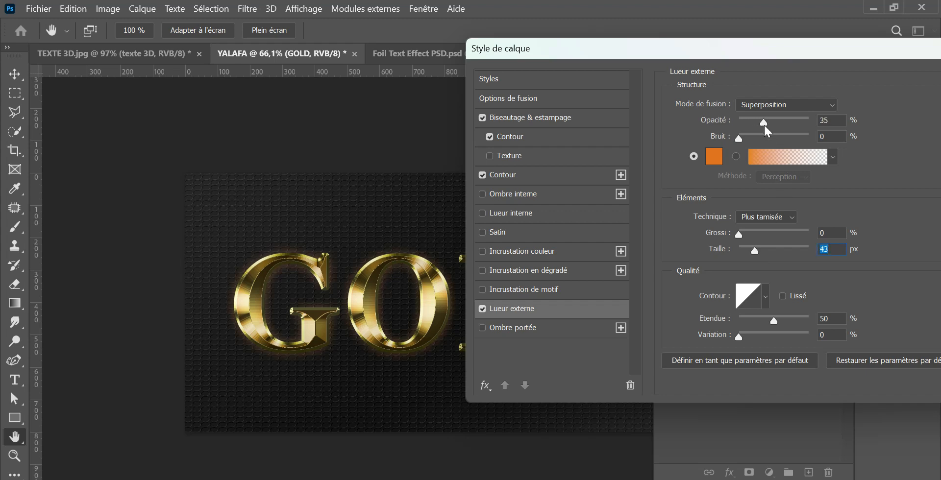
# - Lower the outer glow's opacity further and apply the layer style to the GOLD layer
pyautogui.moveTo(766, 129); pyautogui.dragTo(751, 131)
pyautogui.moveTo(810, 56); pyautogui.dragTo(651, 89)
pyautogui.click(794, 100)
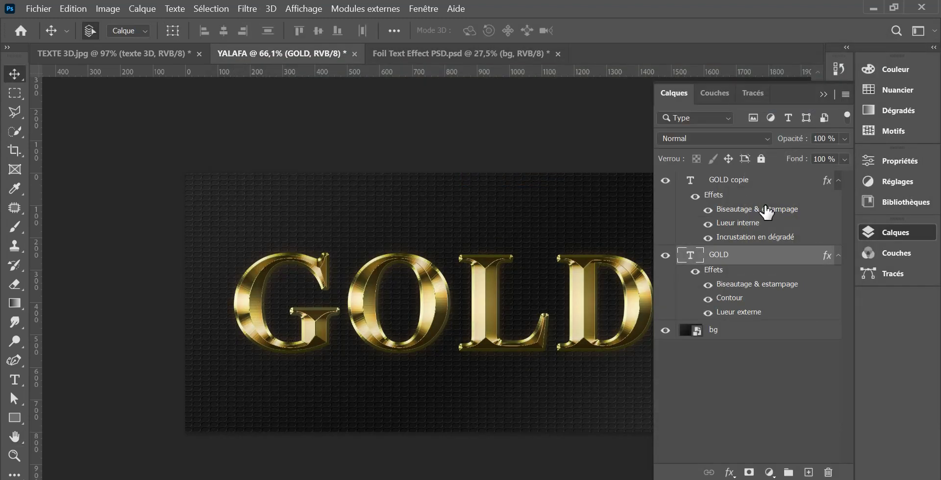
pyautogui.click(822, 95)
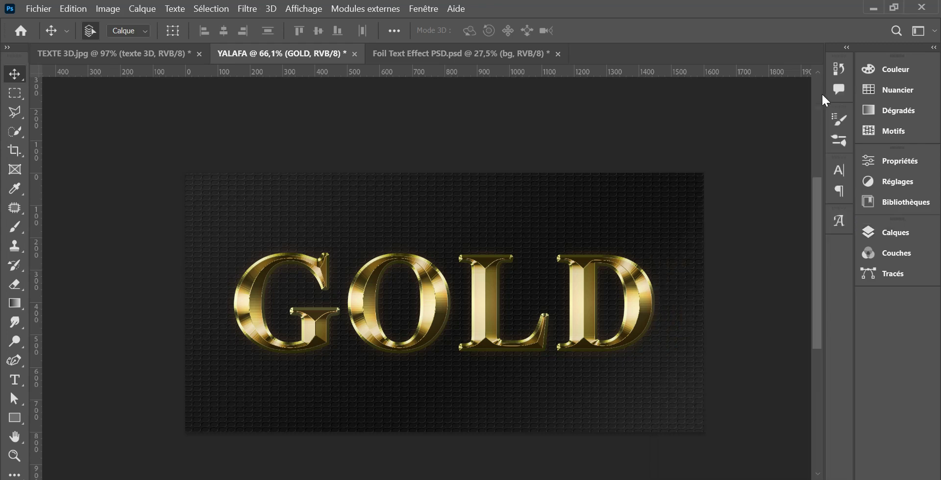
# - Choose the Brush tool with the Sunshine 9 brush preset
pyautogui.click(15, 226)
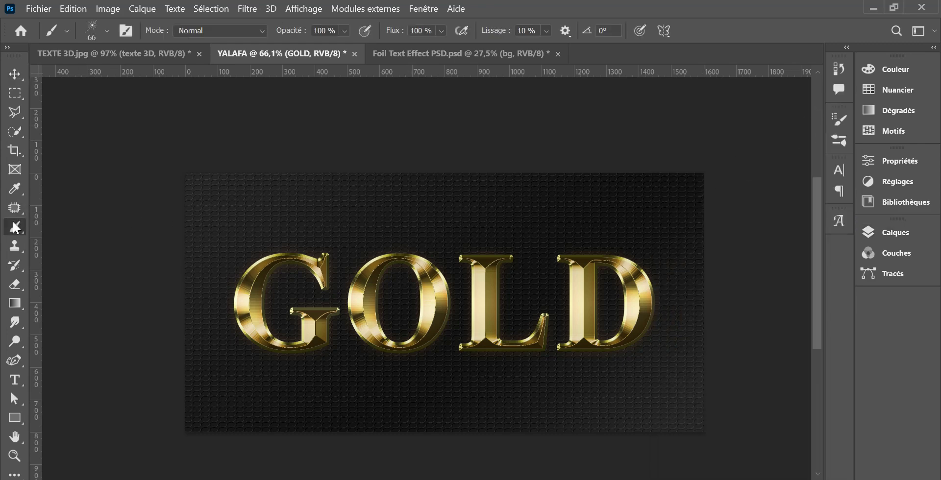
pyautogui.click(107, 31)
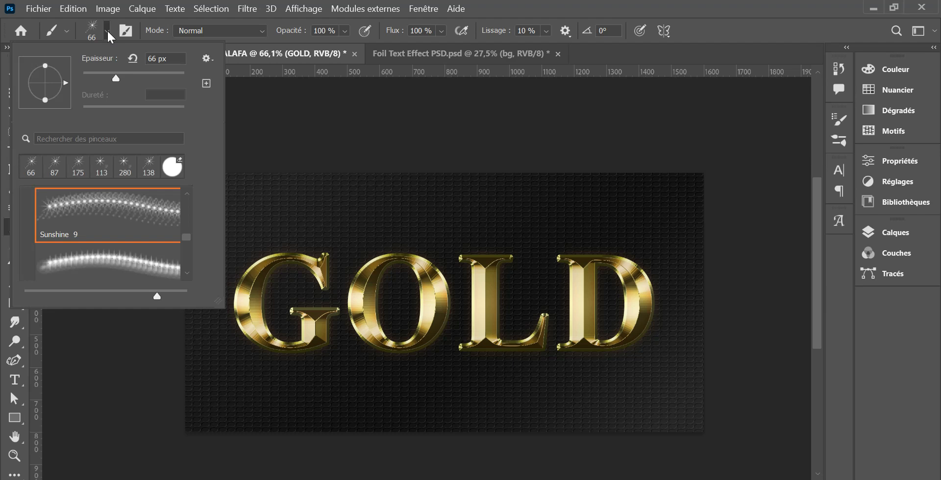
pyautogui.click(114, 209)
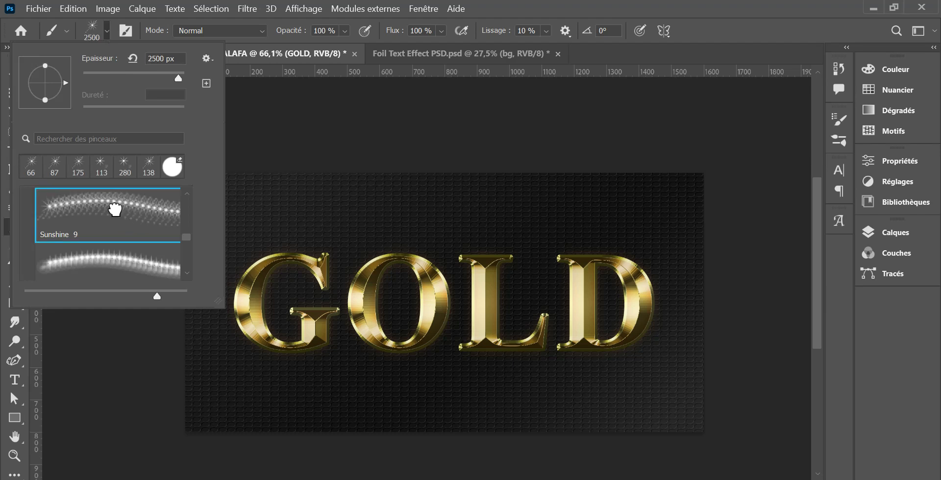
pyautogui.click(112, 34)
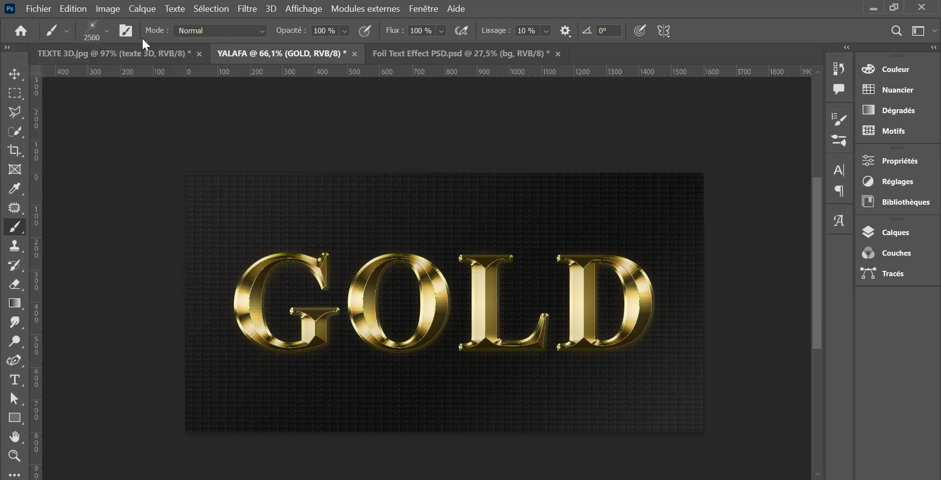
# - Create a new empty layer above the GOLD copie text layer
pyautogui.click(878, 233)
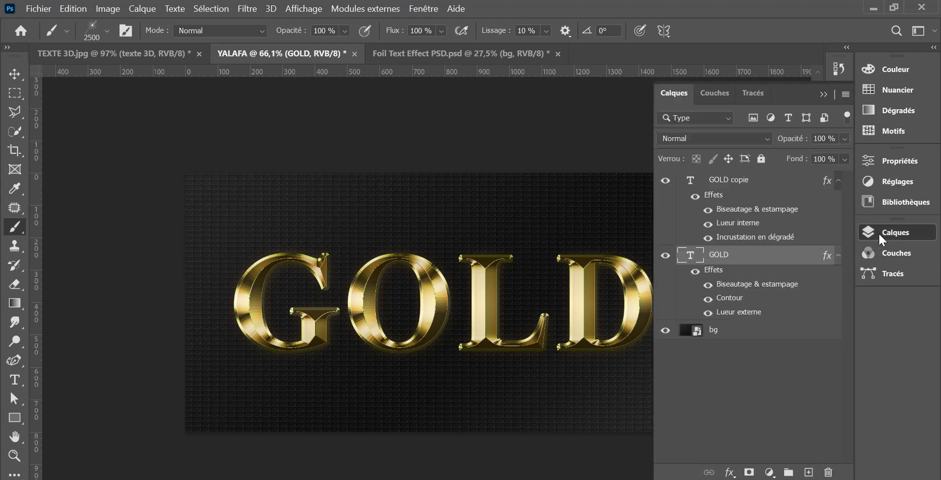
pyautogui.click(783, 186)
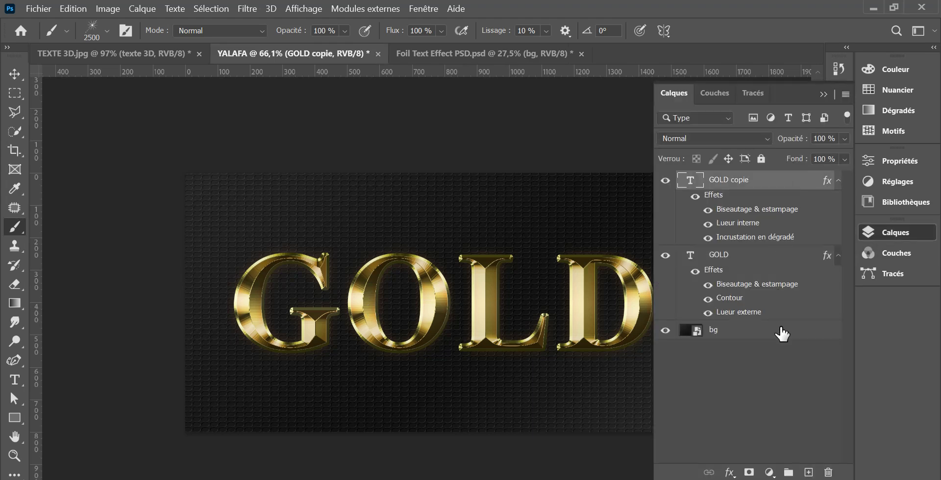
pyautogui.click(808, 472)
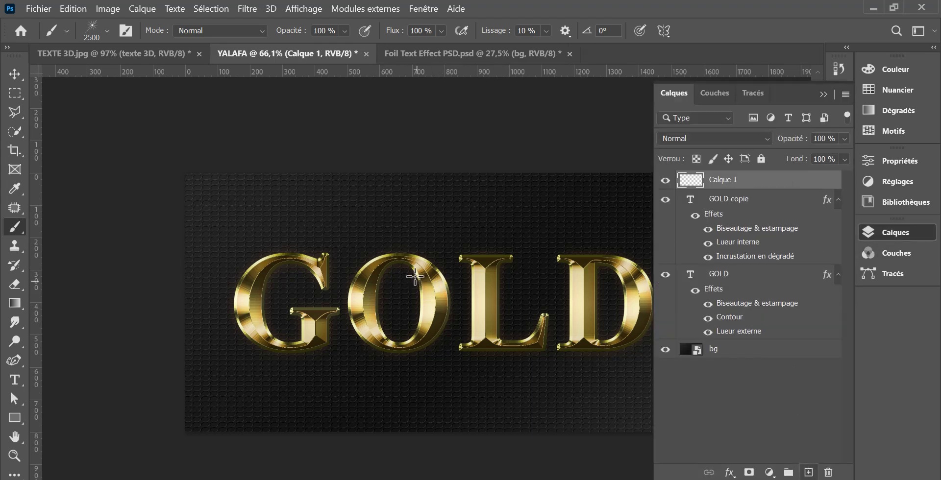
# - Set the brush size to 100 px and stamp single sparkles on the upper tip of the G, the base of the L and the upper stem of the D
pyautogui.scroll(2, 390, 312)
pyautogui.scroll(-2, 390, 312)
pyautogui.scroll(-1, 390, 313)
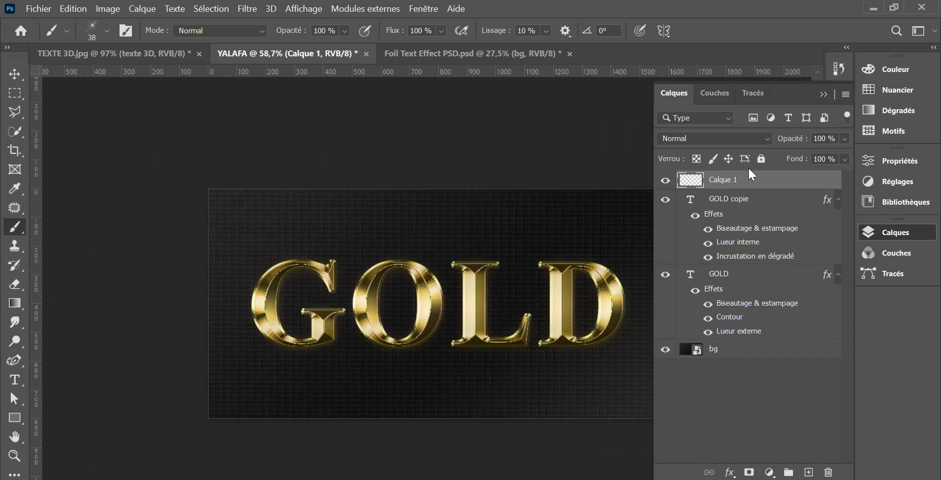
pyautogui.click(823, 95)
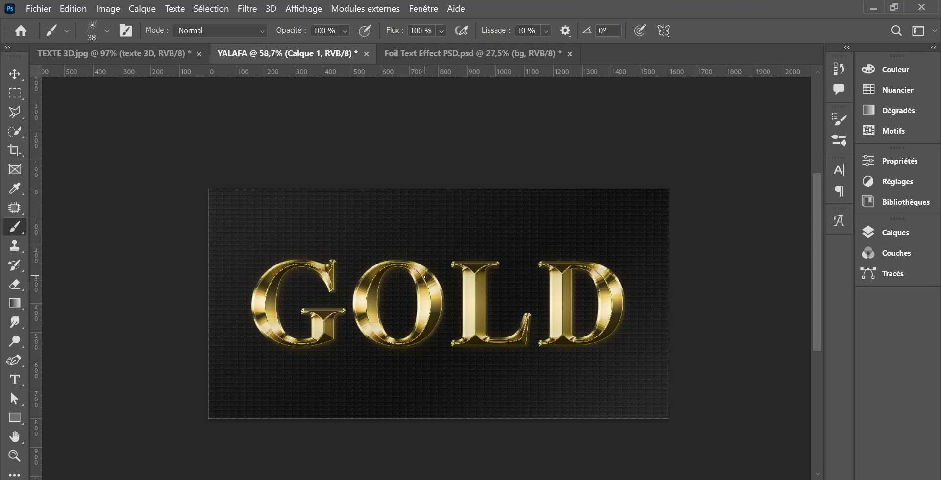
pyautogui.moveTo(425, 277)
pyautogui.mouseDown()
pyautogui.moveTo(437, 285)
pyautogui.moveTo(436, 278)
pyautogui.mouseUp()
pyautogui.scroll(4, 506, 325)
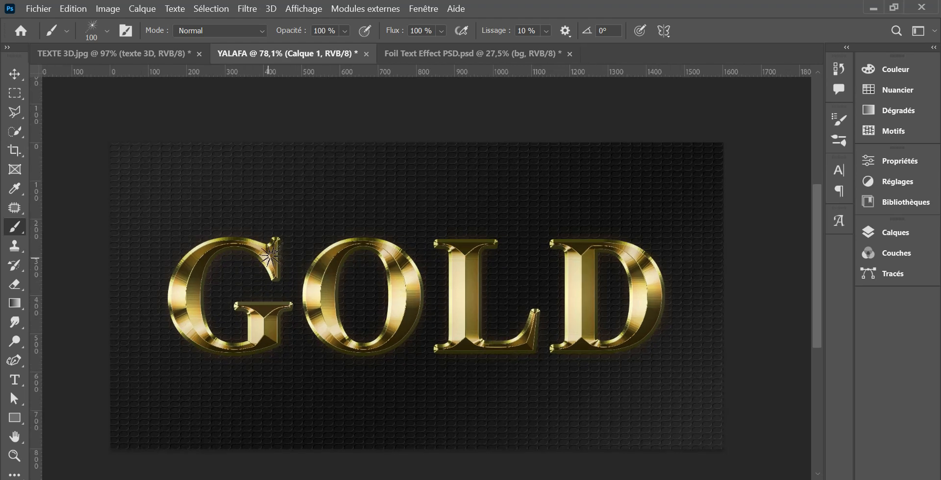
pyautogui.click(270, 254)
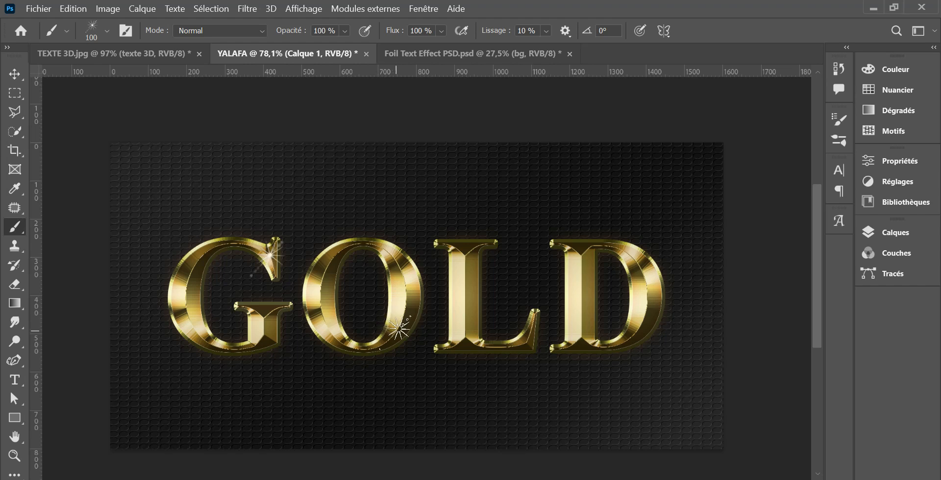
pyautogui.click(465, 338)
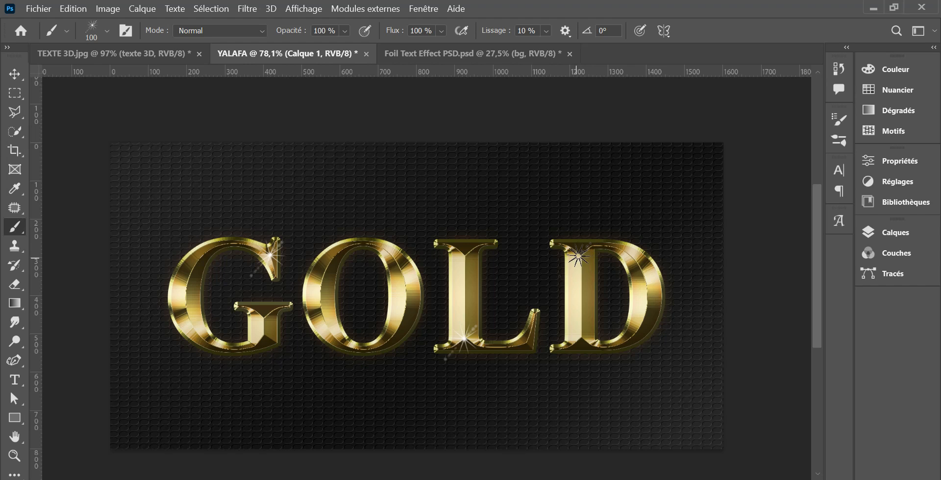
pyautogui.click(578, 255)
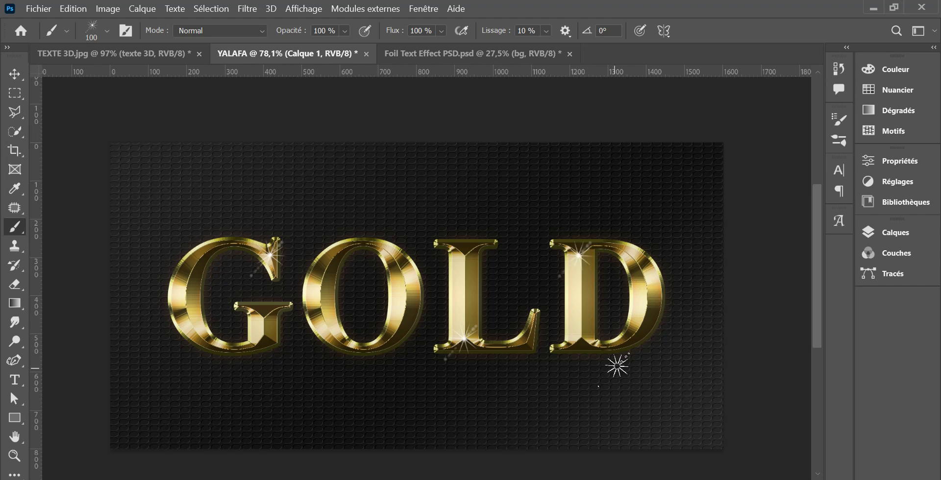